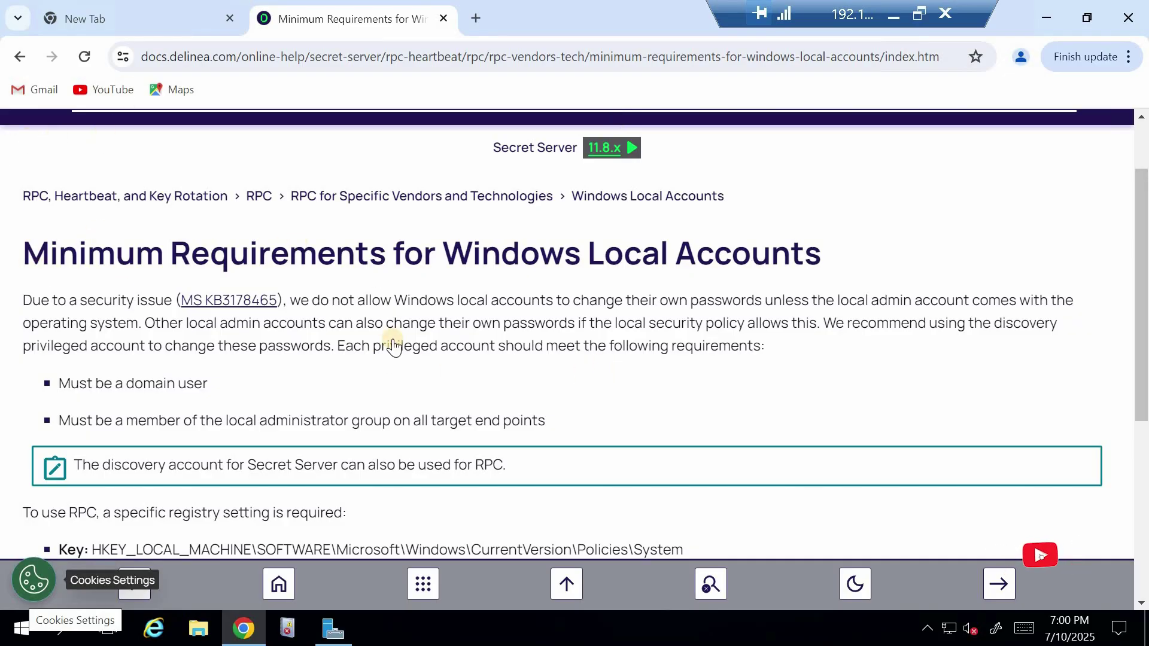
# Step: Open the MS KB3178465 link in a separate tab, examine the security update's date, and return to the Delinea requirements page
pyautogui.rightClick(231, 303)
pyautogui.click(278, 318)
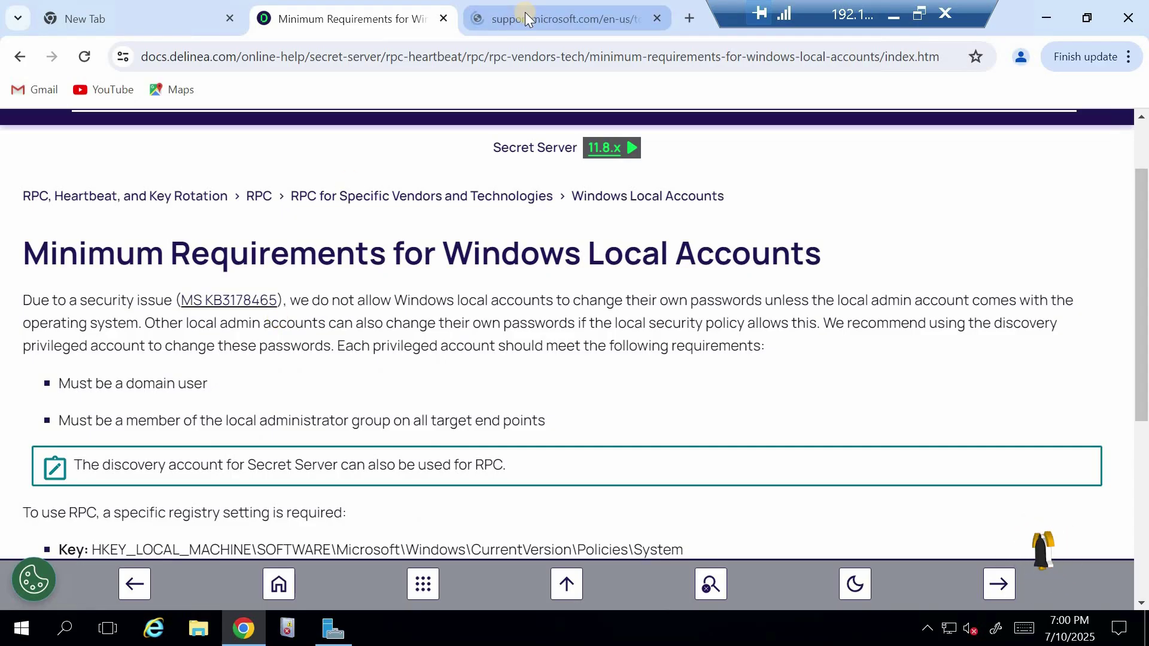
pyautogui.click(526, 13)
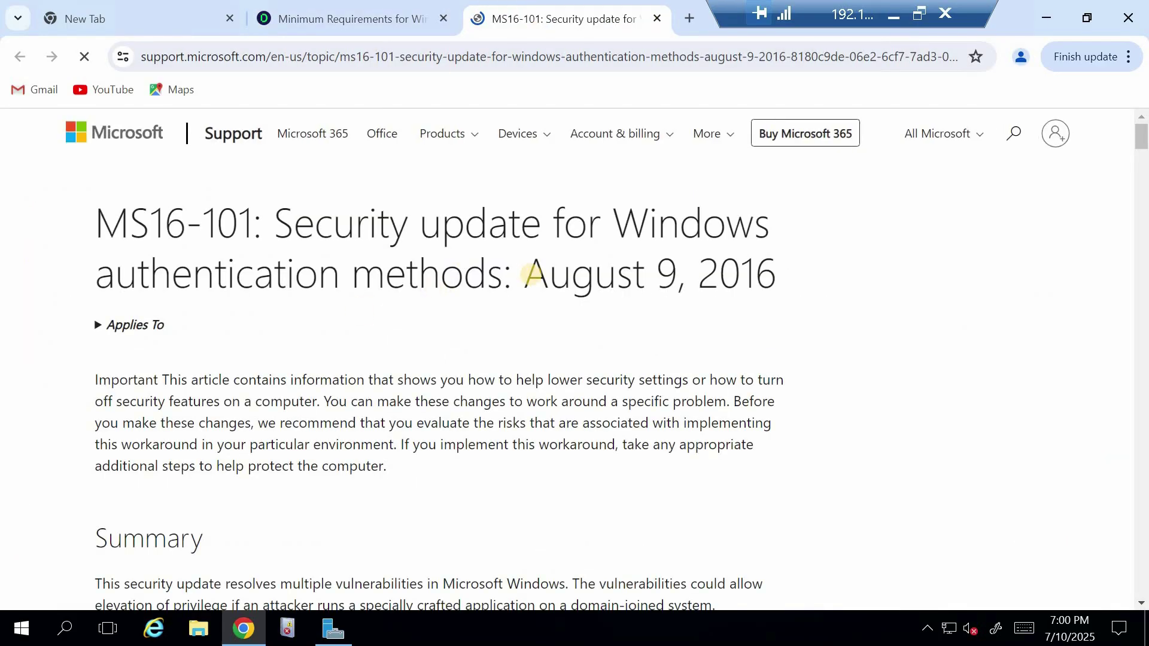
pyautogui.moveTo(526, 267); pyautogui.dragTo(793, 281)
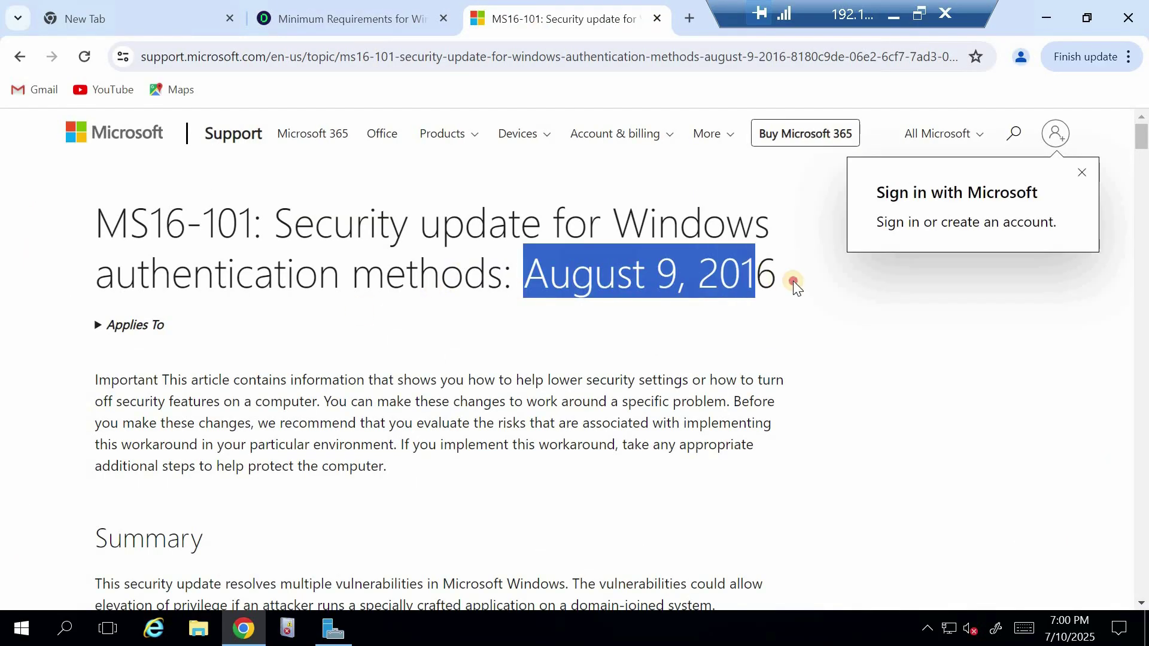
pyautogui.click(361, 16)
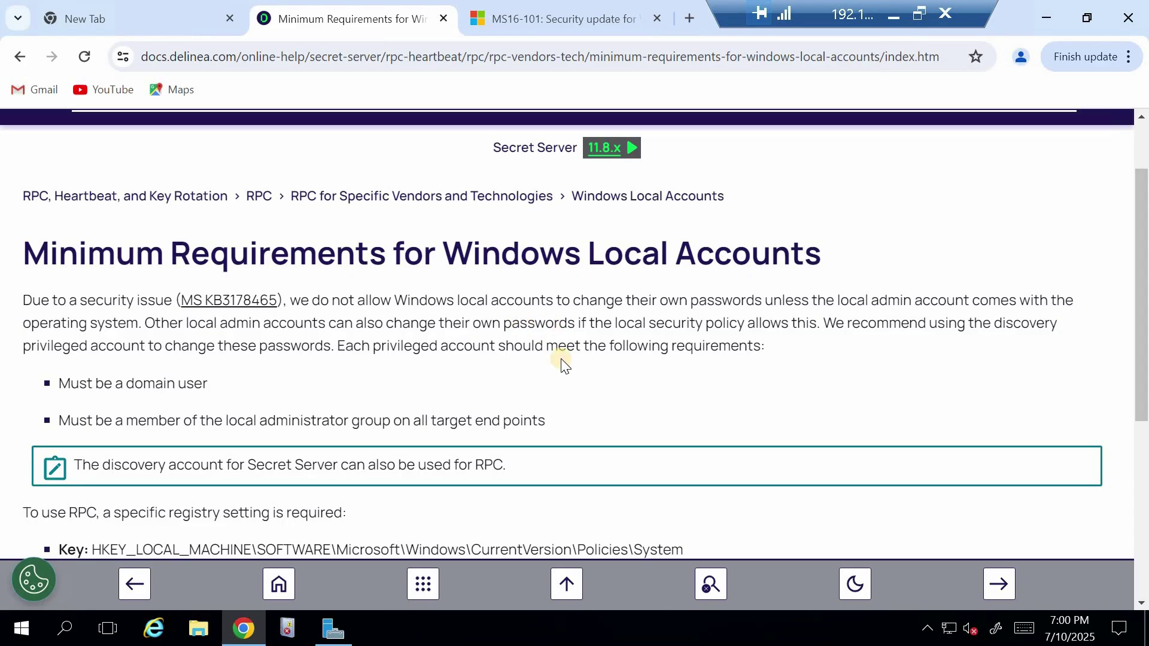
# Step: Examine which Windows local accounts may change their own passwords and what requirements apply to the privileged and discovery accounts
pyautogui.moveTo(401, 302); pyautogui.dragTo(762, 308)
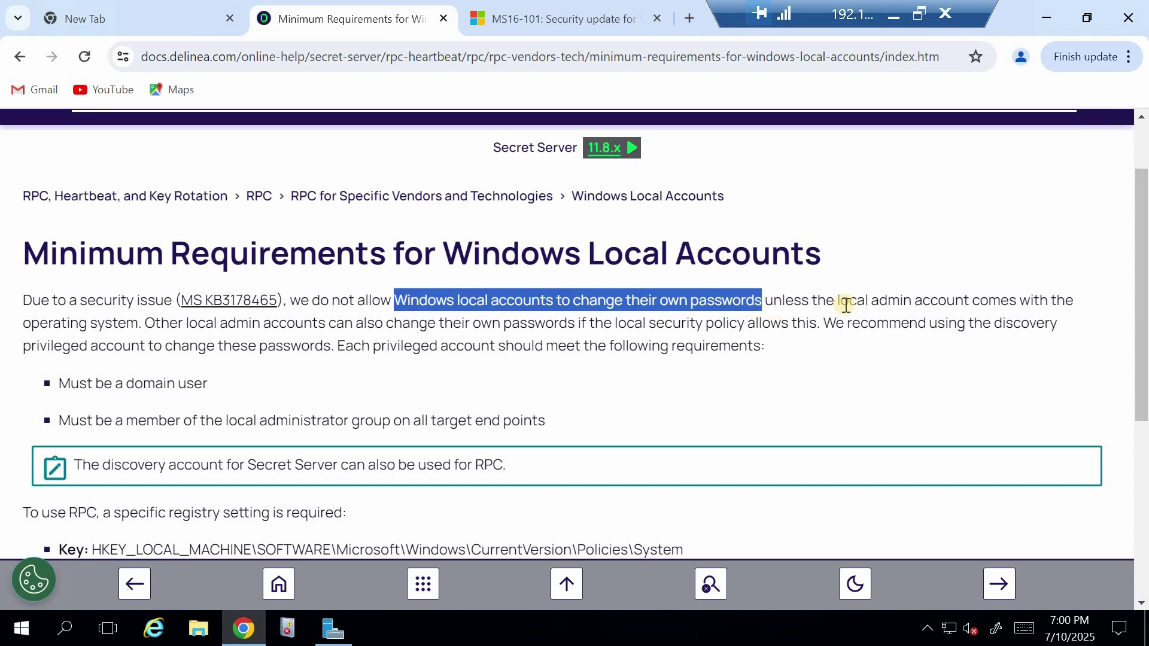
pyautogui.moveTo(836, 303); pyautogui.dragTo(139, 324)
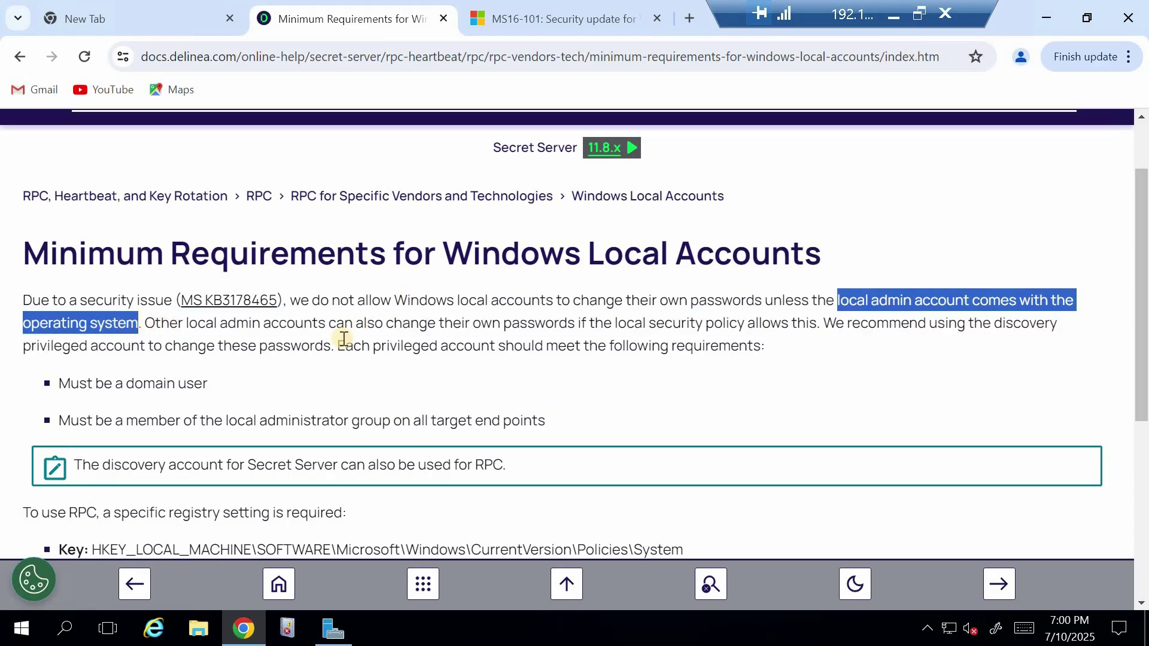
pyautogui.scroll(-2, 426, 329)
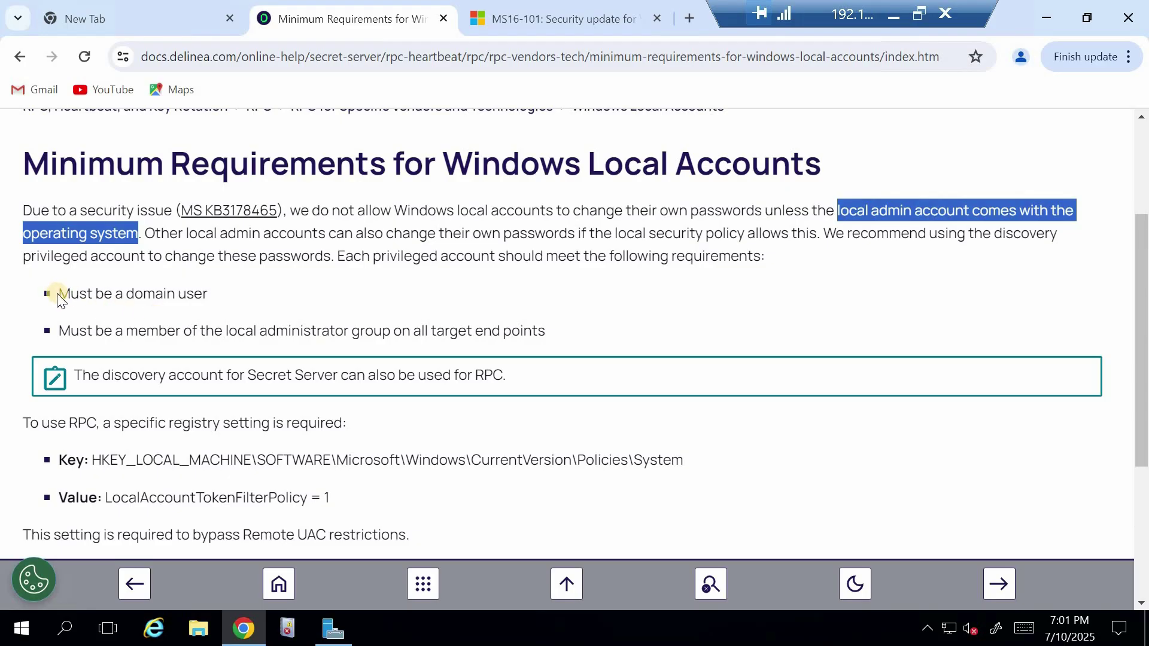
pyautogui.click(61, 293)
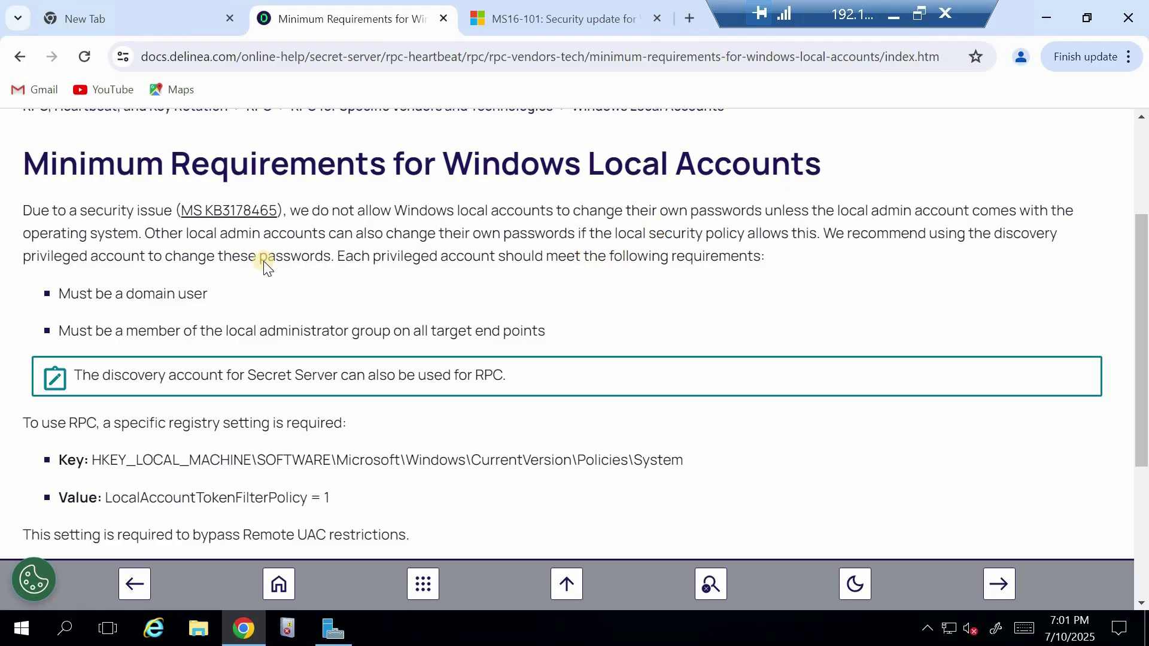
pyautogui.tripleClick(161, 296)
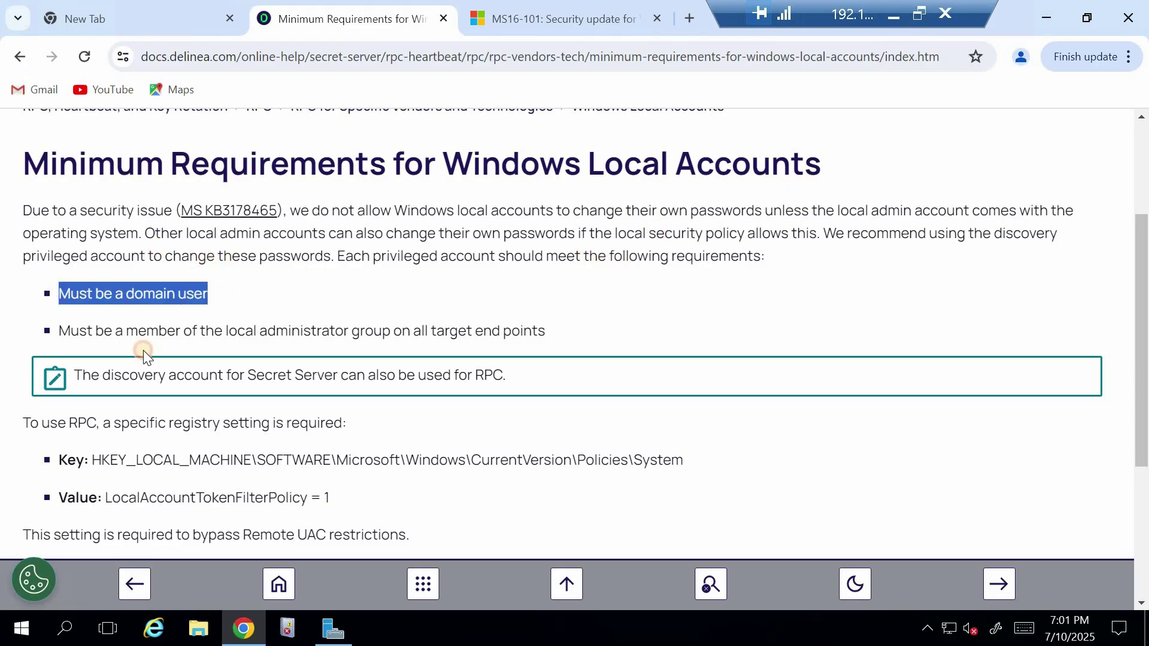
pyautogui.moveTo(61, 328); pyautogui.dragTo(565, 335)
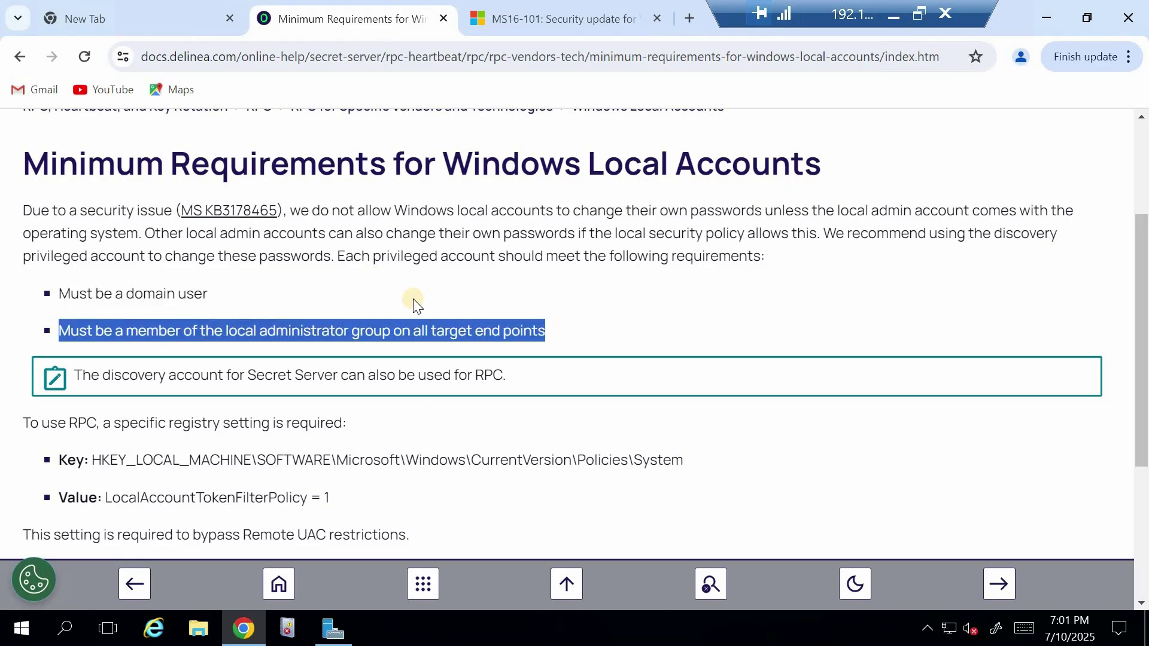
pyautogui.click(369, 339)
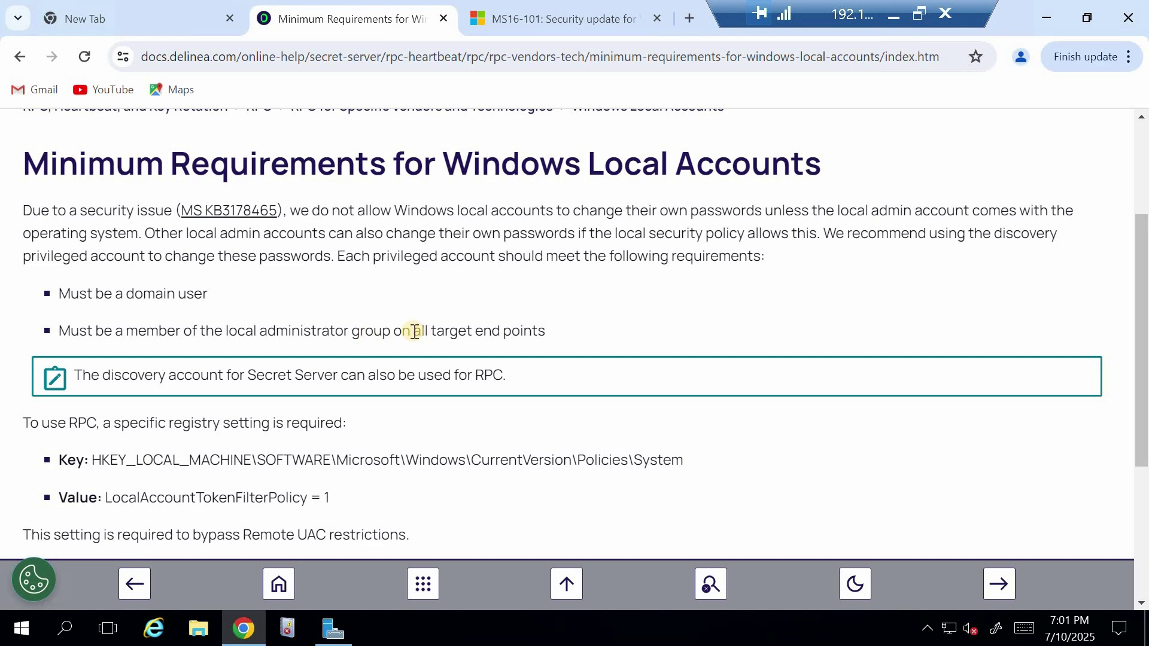
pyautogui.moveTo(430, 333); pyautogui.dragTo(551, 339)
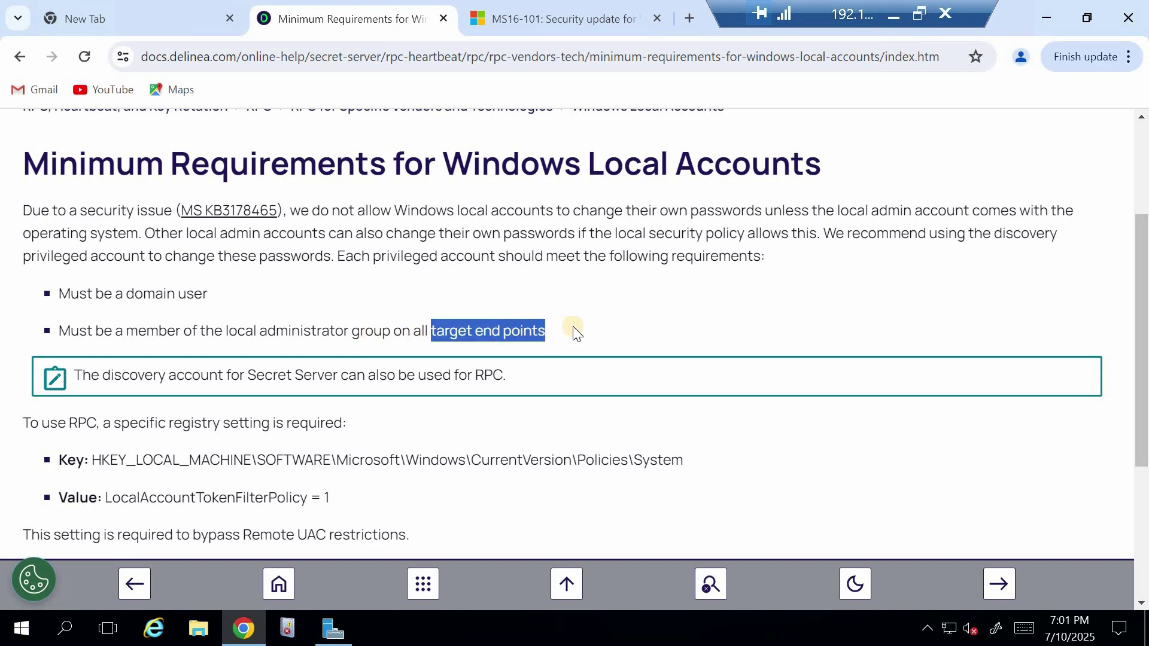
pyautogui.moveTo(72, 375); pyautogui.dragTo(537, 376)
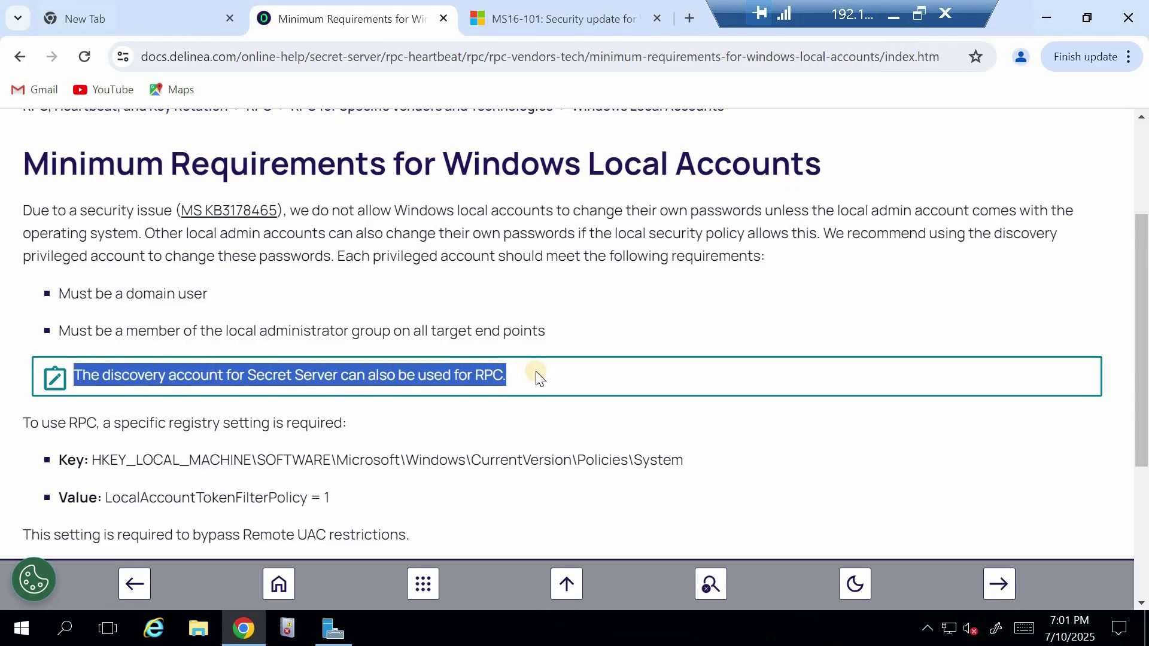
pyautogui.click(97, 375)
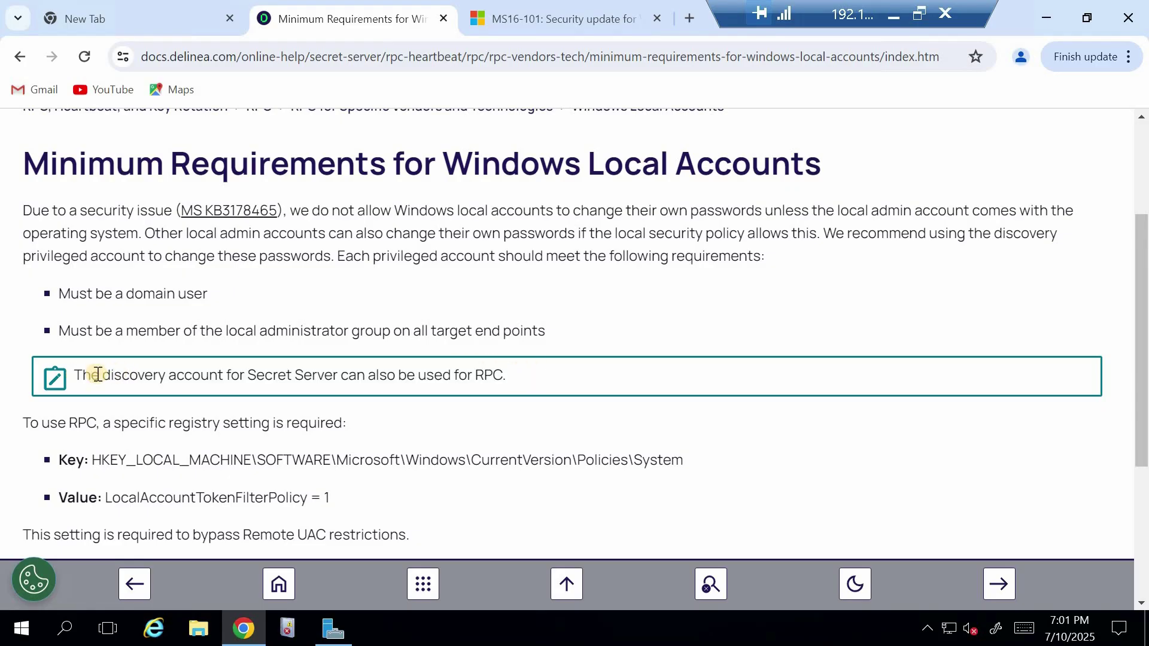
pyautogui.moveTo(103, 375); pyautogui.dragTo(341, 369)
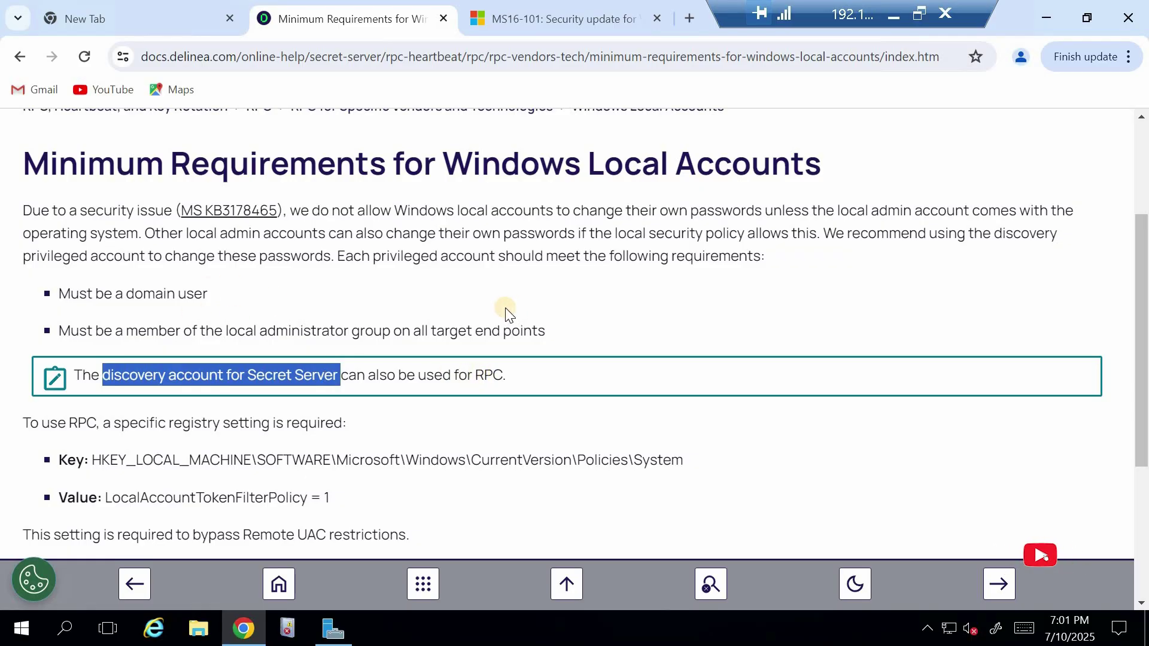
# Step: Examine the registry key and value required for RPC and the purpose of that setting
pyautogui.scroll(-3, 62, 266)
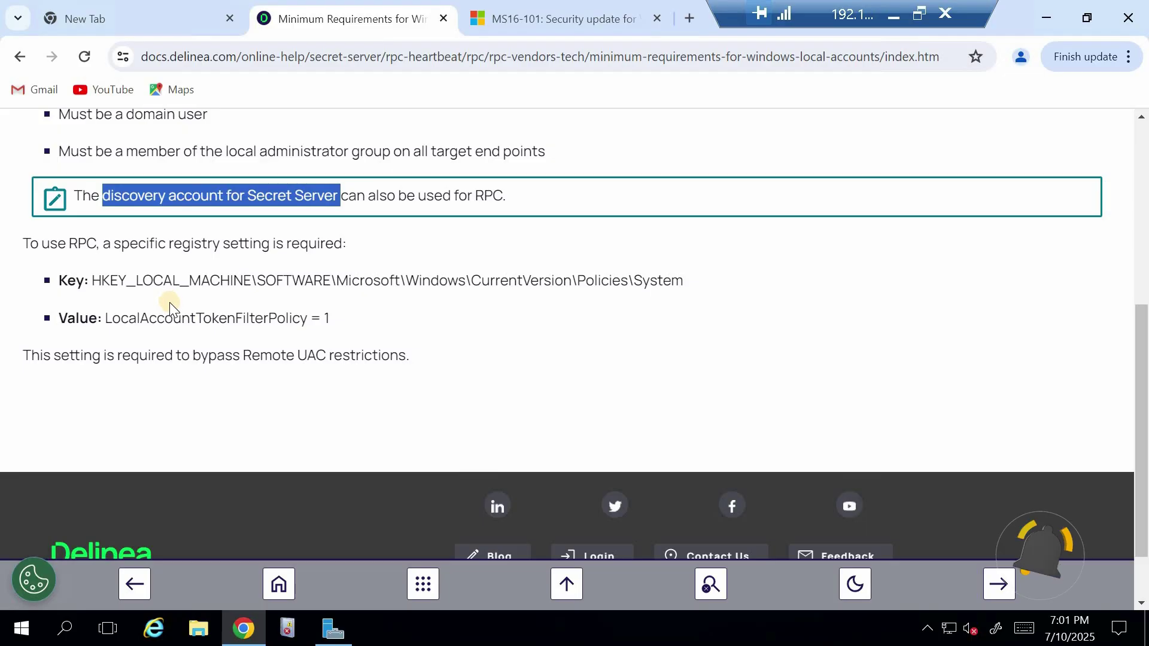
pyautogui.tripleClick(426, 352)
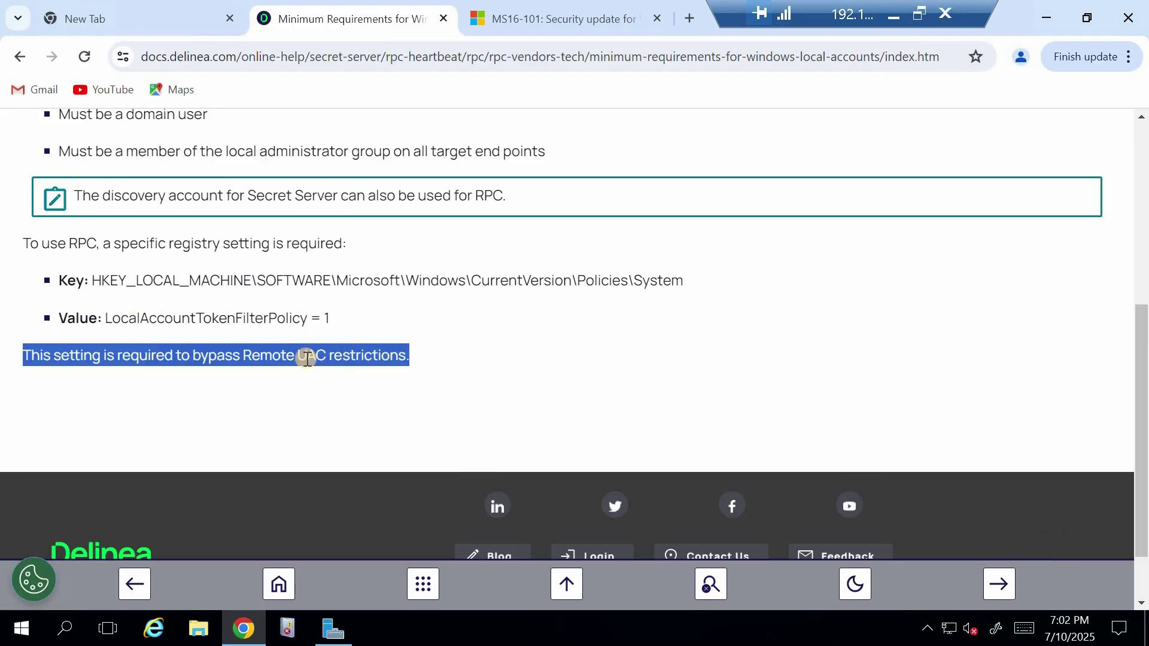
pyautogui.click(341, 317)
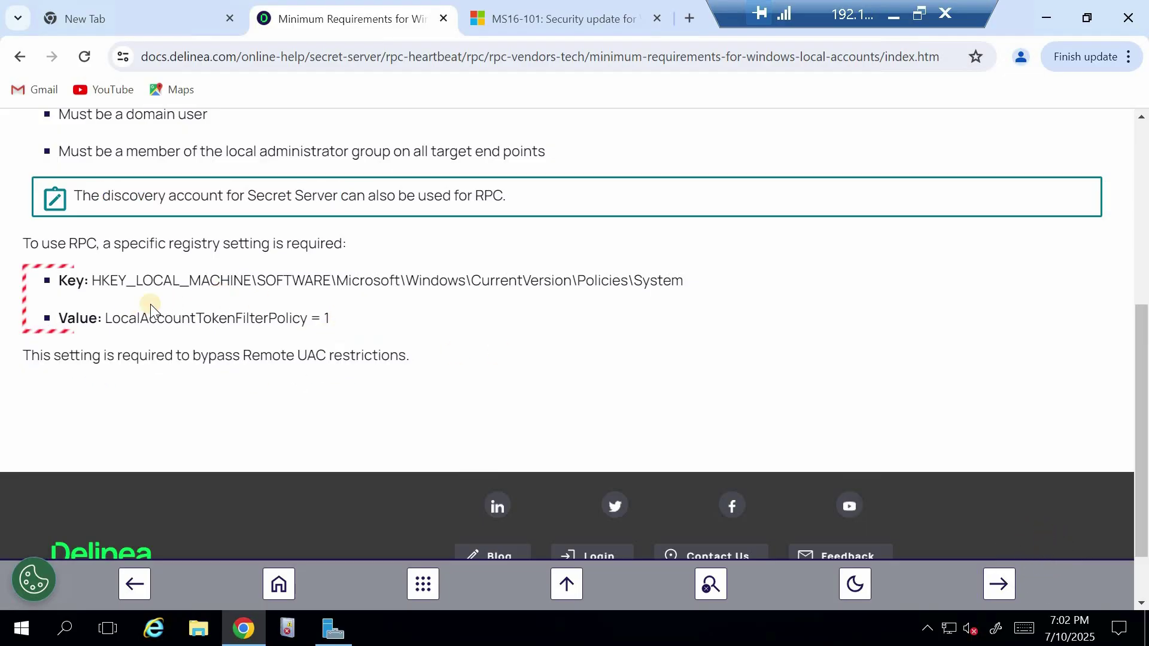
pyautogui.moveTo(59, 280); pyautogui.dragTo(695, 281)
pyautogui.moveTo(106, 317); pyautogui.dragTo(330, 318)
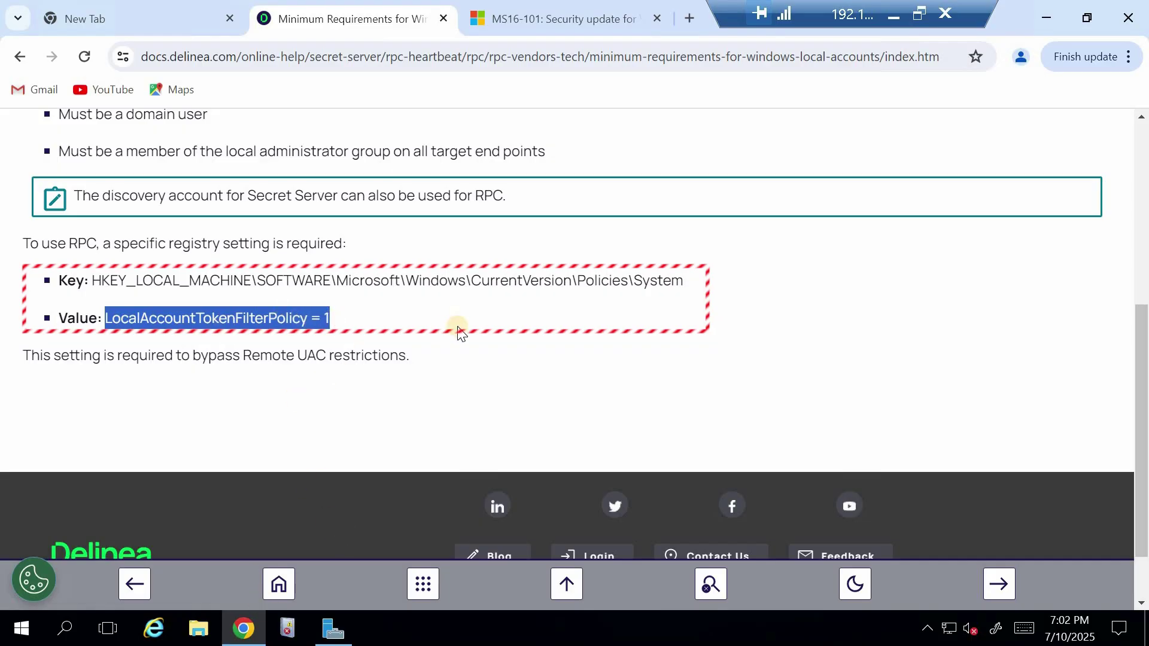
# Step: Launch regedit, maximize Registry Editor and select the LocalAccountTokenFilterPolicy value in the Policies\System key
pyautogui.press('super+r')
pyautogui.write('re')
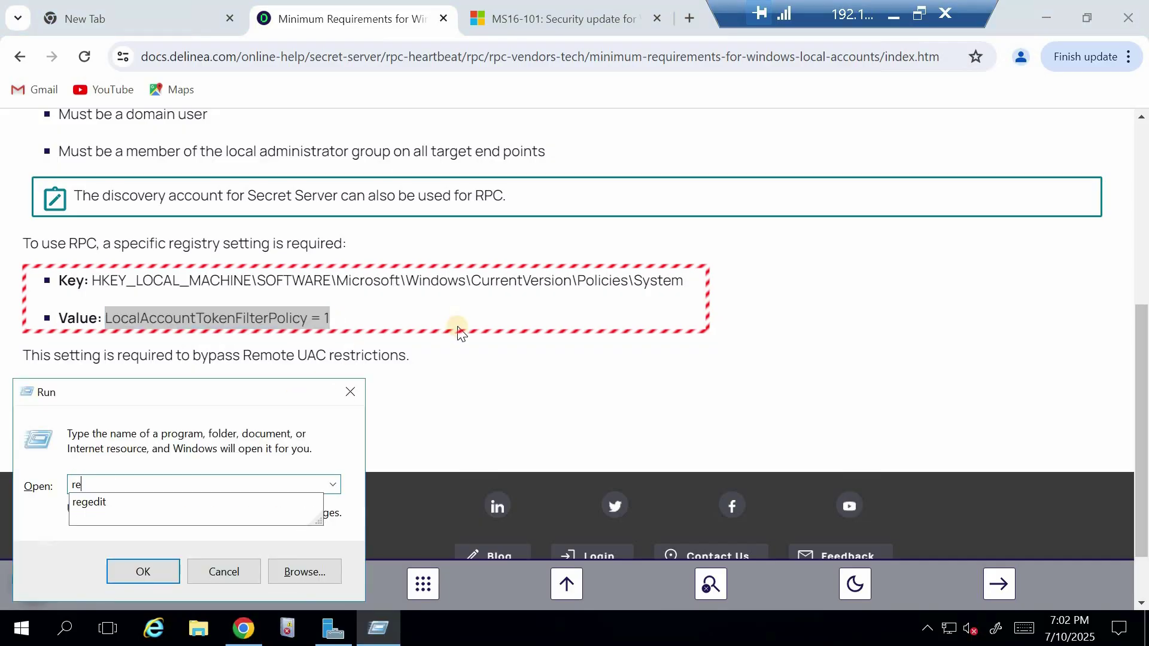
pyautogui.write('gedit')
pyautogui.press('Return')
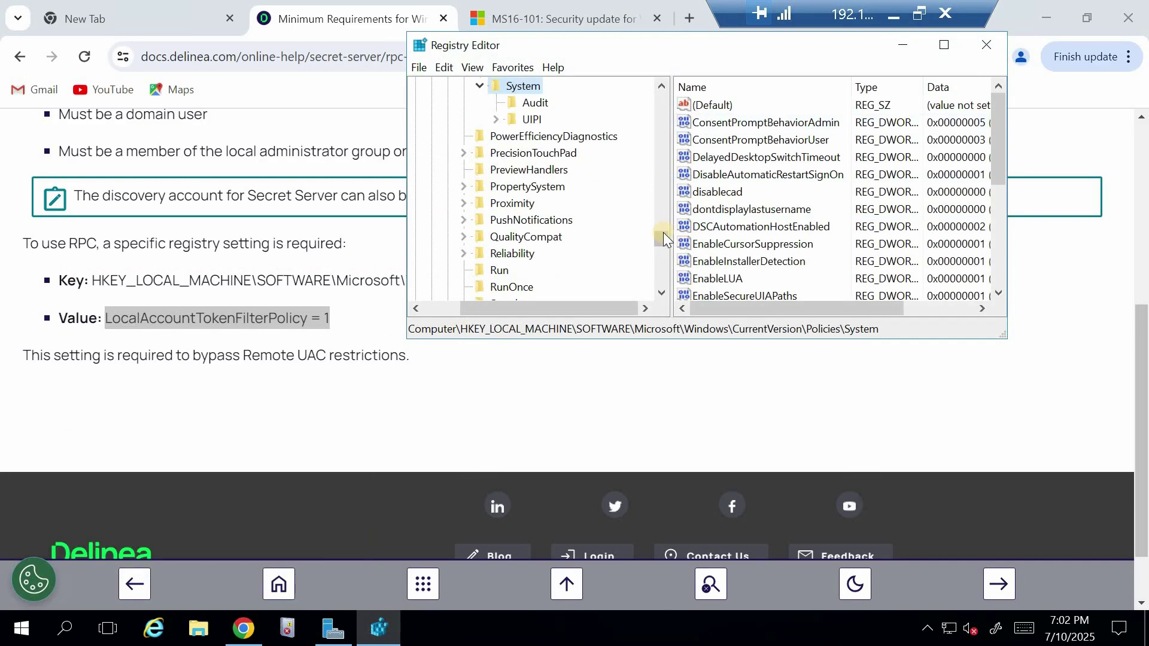
pyautogui.scroll(5, 648, 189)
pyautogui.press('super+Up')
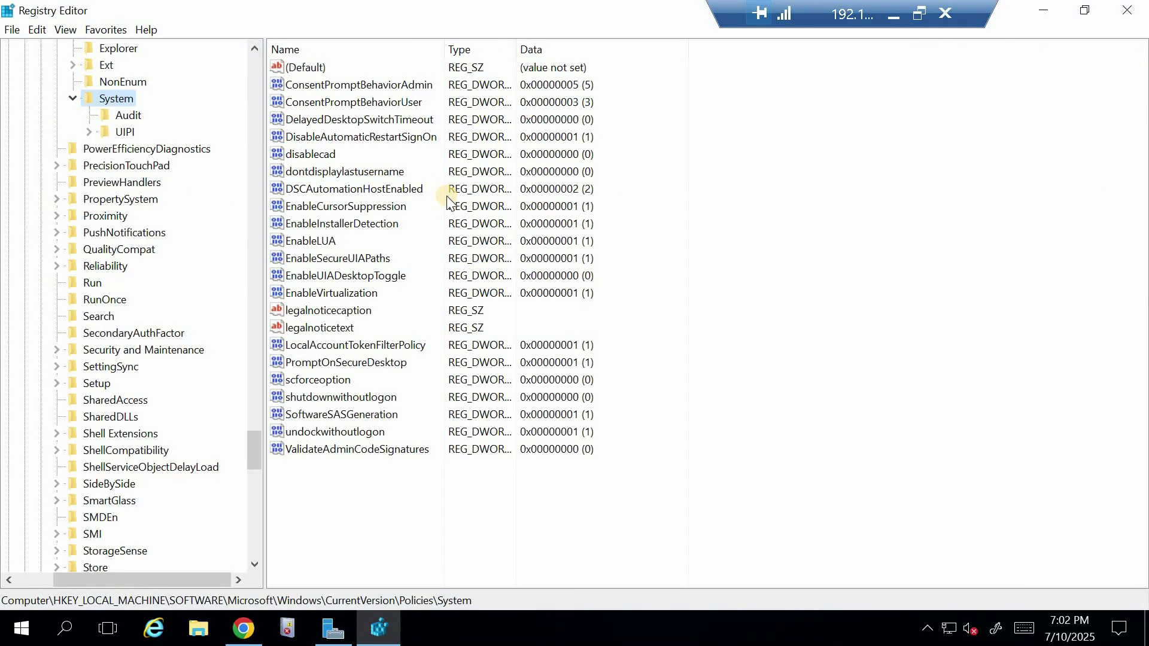
pyautogui.click(325, 346)
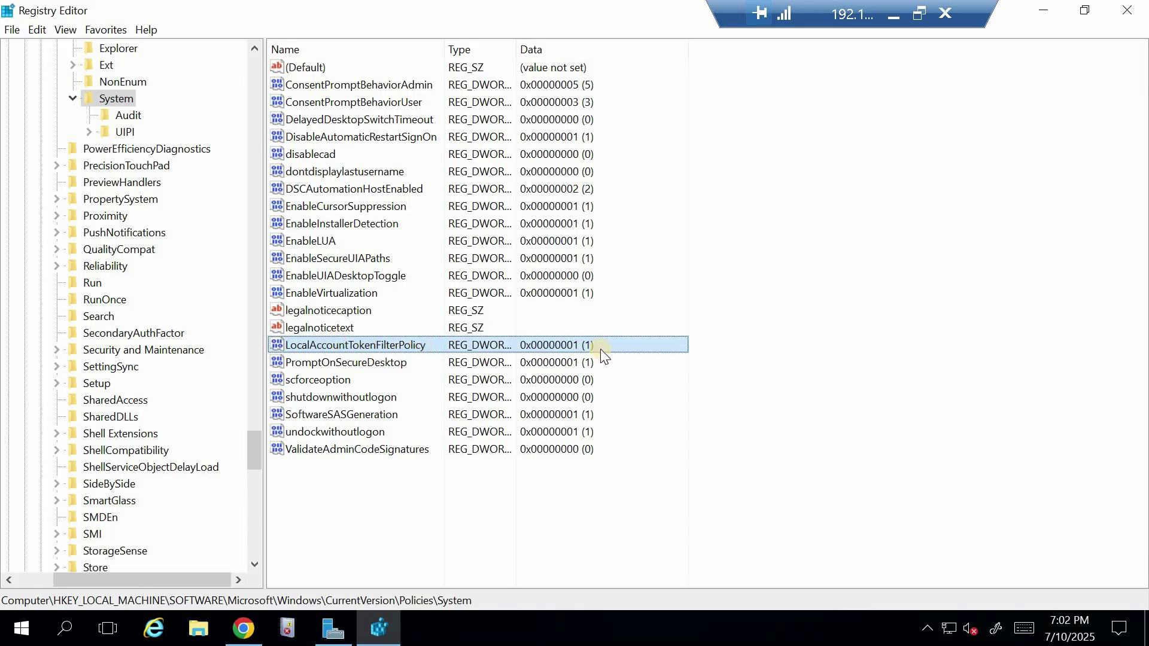
# Step: Create a new DWORD (32-bit) value in the System key and select the name LocalAccountTokenFilterPolicy for it on the requirements page
pyautogui.rightClick(398, 505)
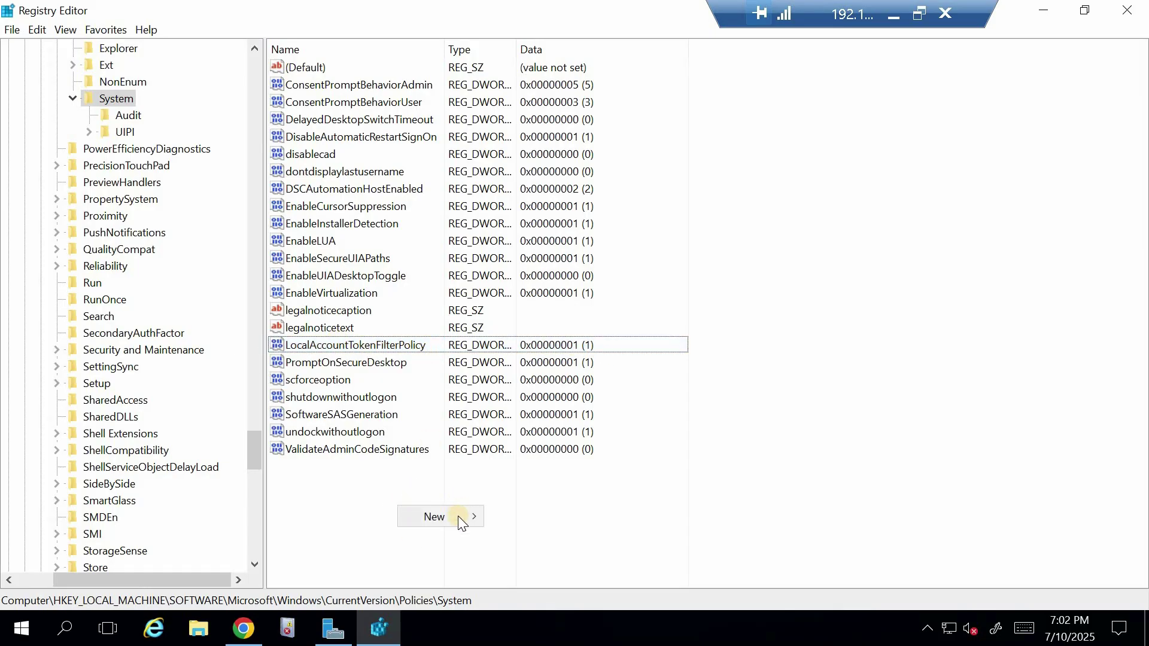
pyautogui.moveTo(484, 516)
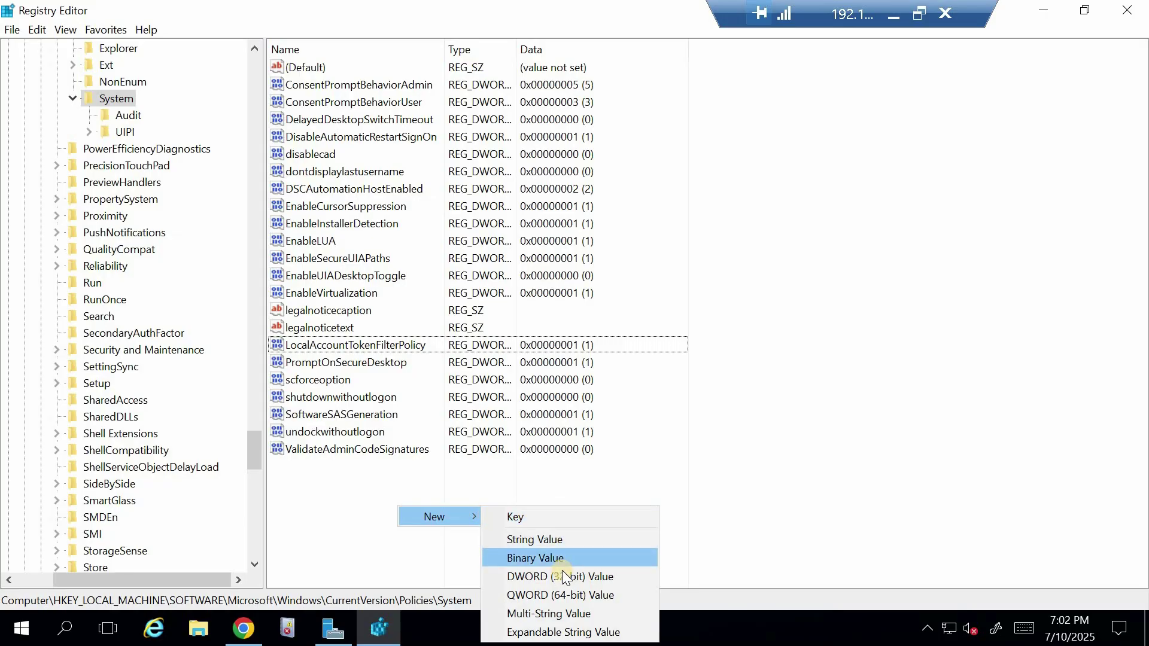
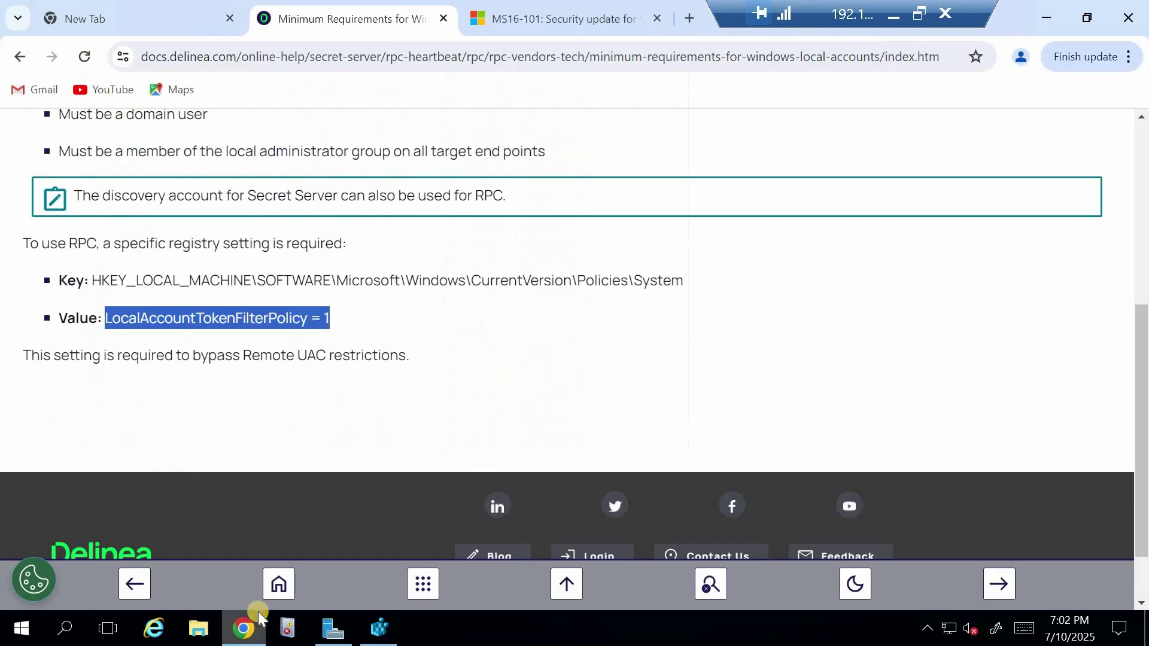
pyautogui.click(312, 325)
pyautogui.moveTo(307, 322); pyautogui.dragTo(105, 320)
pyautogui.hotkey('alt', 'Tab')
pyautogui.rightClick(339, 464)
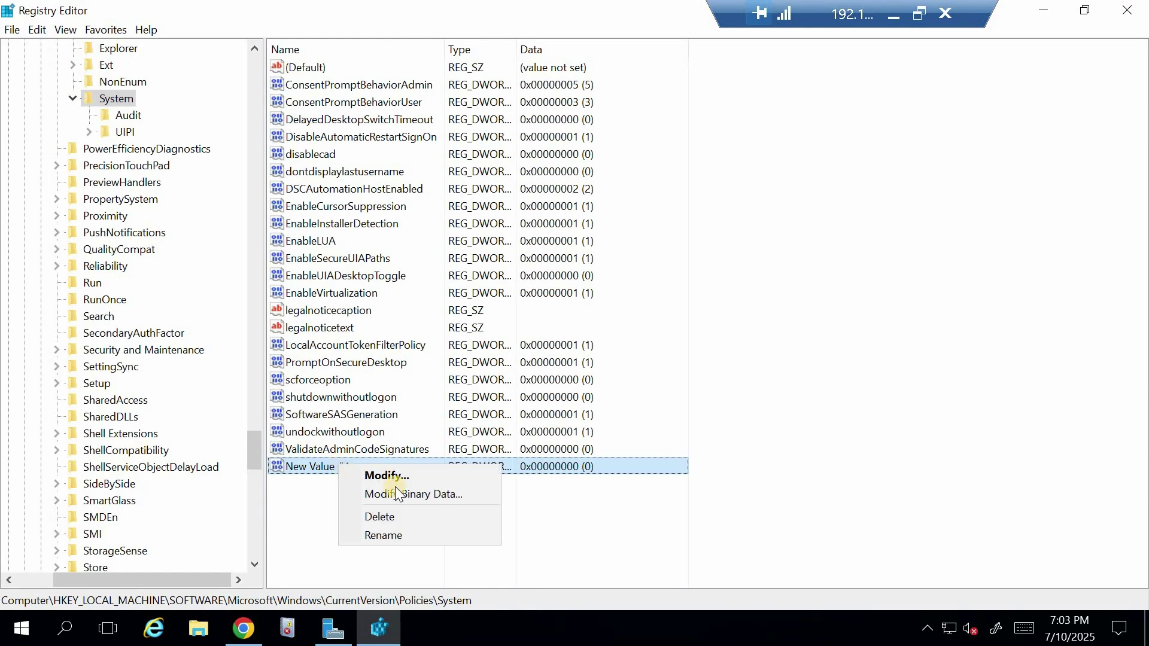
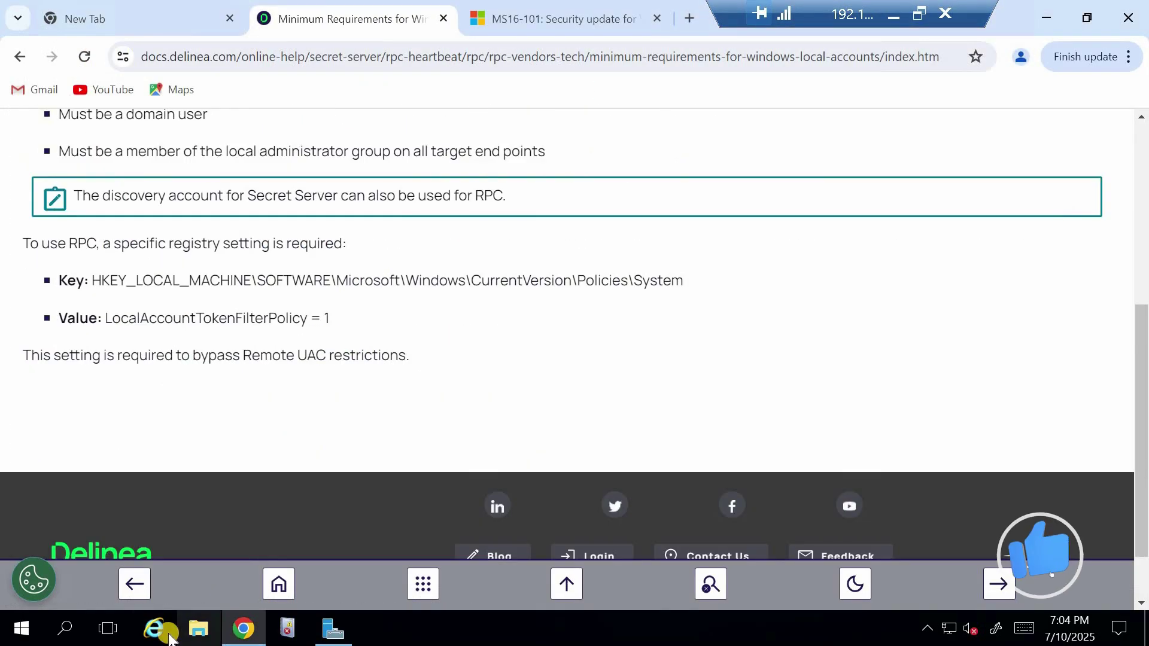
# Step: Switch to Server Manager, maximize it, launch Computer Management and open the local Users folder
pyautogui.click(333, 628)
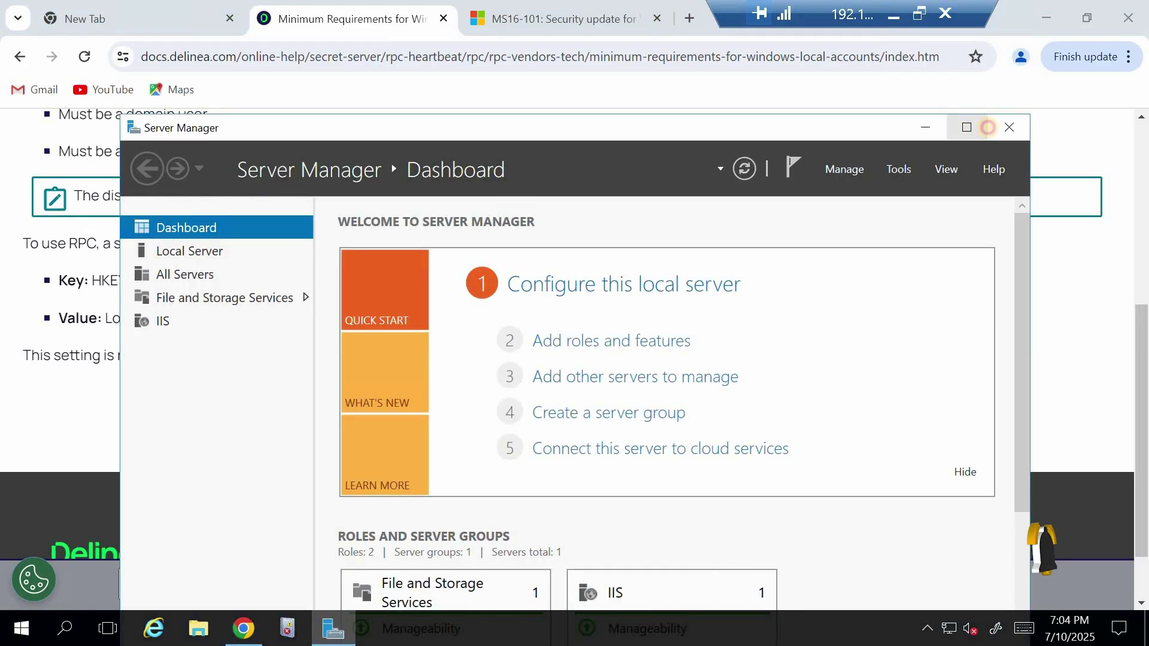
pyautogui.click(986, 128)
pyautogui.click(1021, 46)
pyautogui.click(1018, 108)
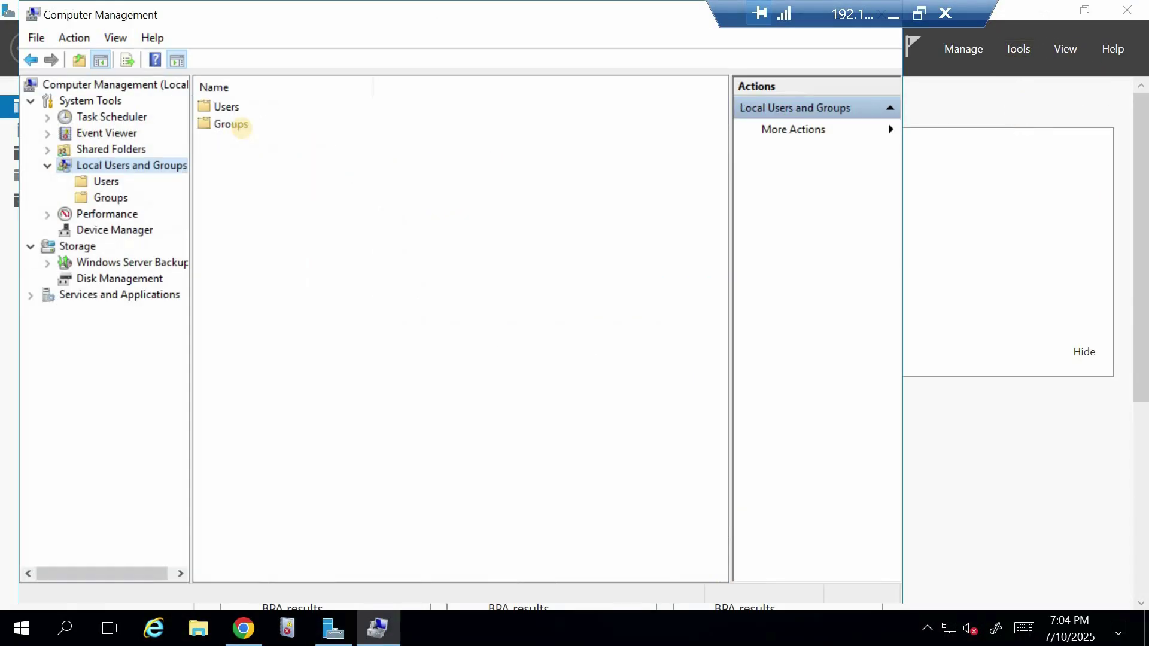
pyautogui.doubleClick(230, 107)
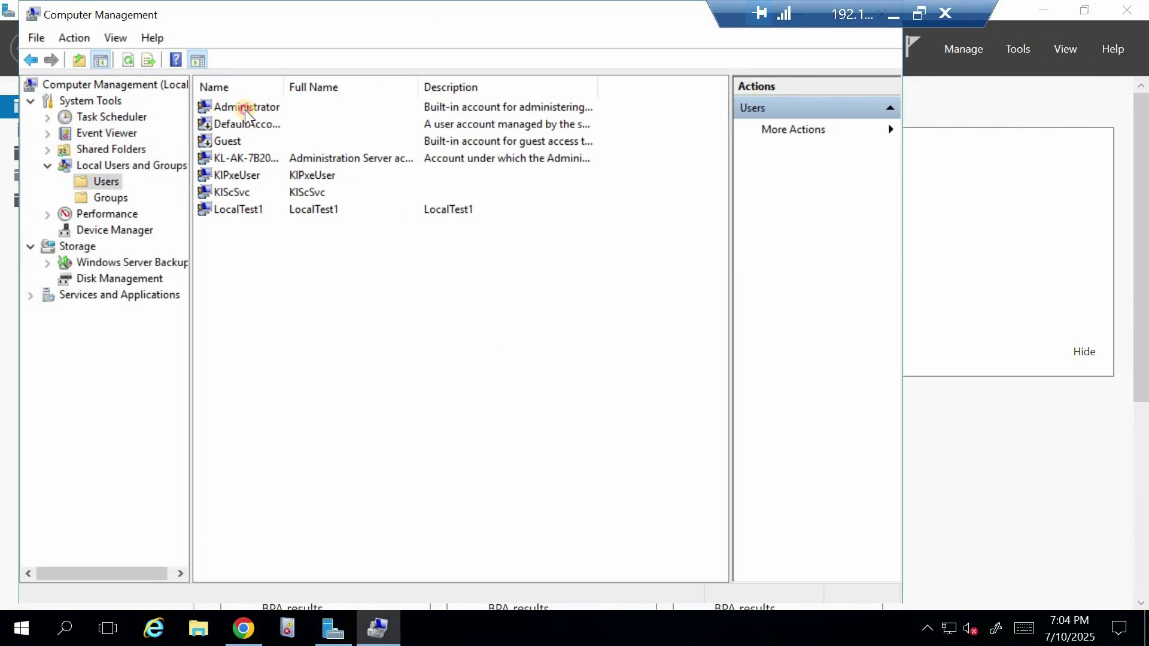
# Step: Widen the Name column of the local users list and select the LocalTest1 account
pyautogui.click(246, 109)
pyautogui.moveTo(284, 88); pyautogui.dragTo(387, 89)
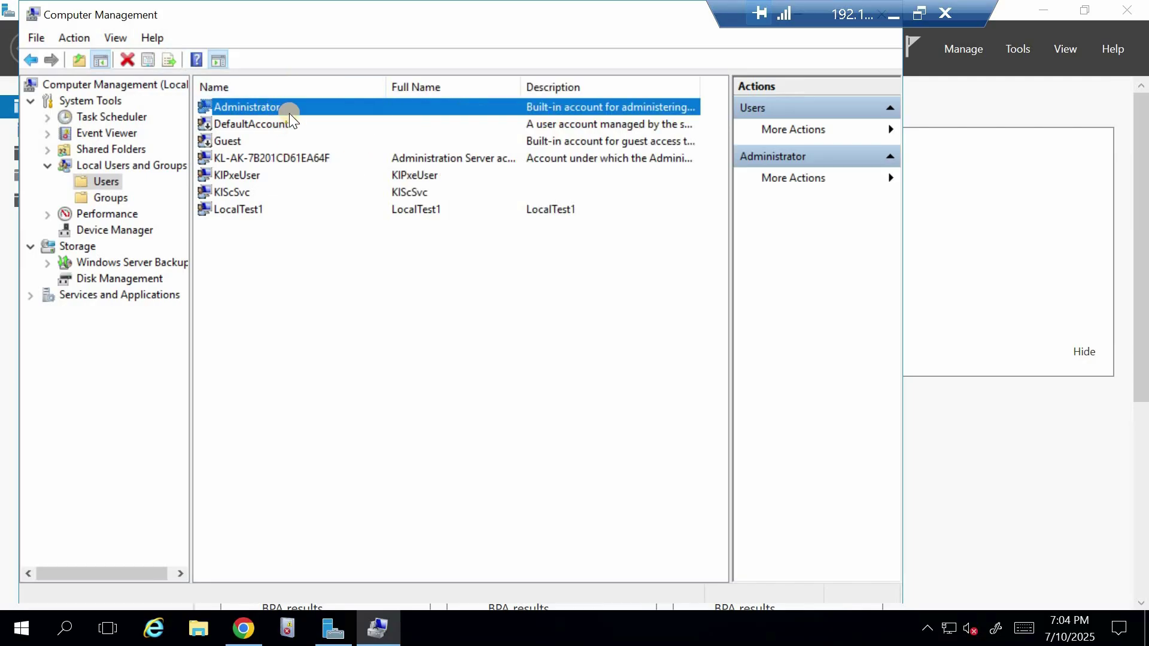
pyautogui.click(248, 210)
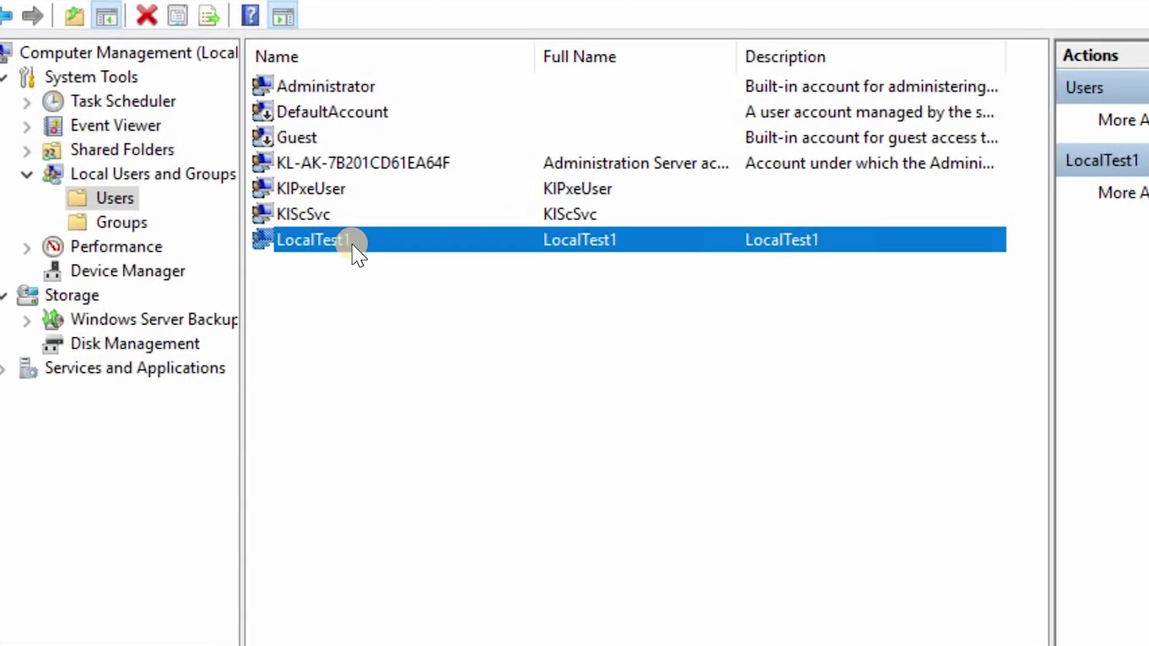
pyautogui.click(379, 256)
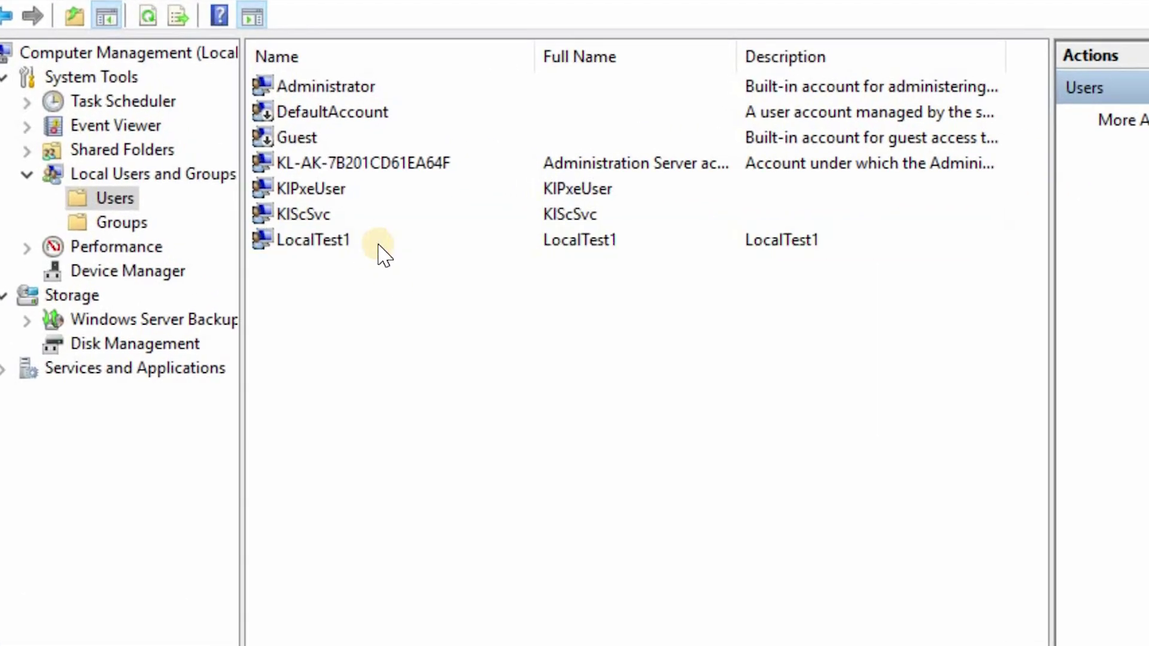
pyautogui.click(353, 240)
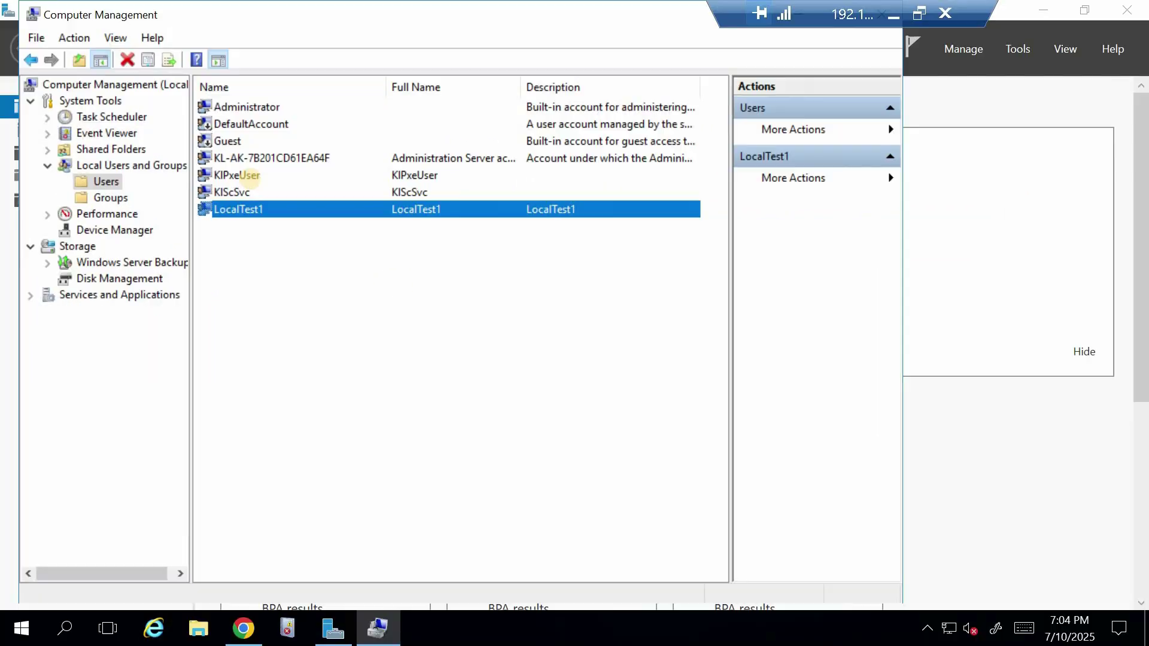
# Step: Point out the Administrator and LocalTest1 accounts in the local users list and shift the Computer Management window
pyautogui.rightClick(243, 209)
pyautogui.click(558, 306)
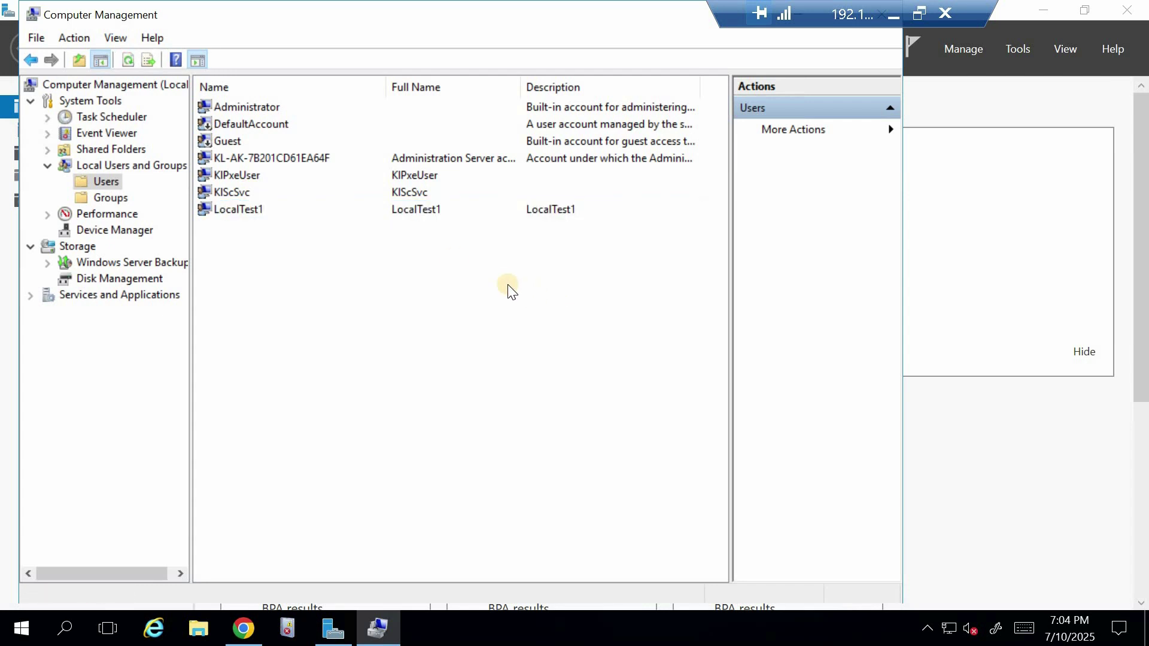
pyautogui.click(272, 108)
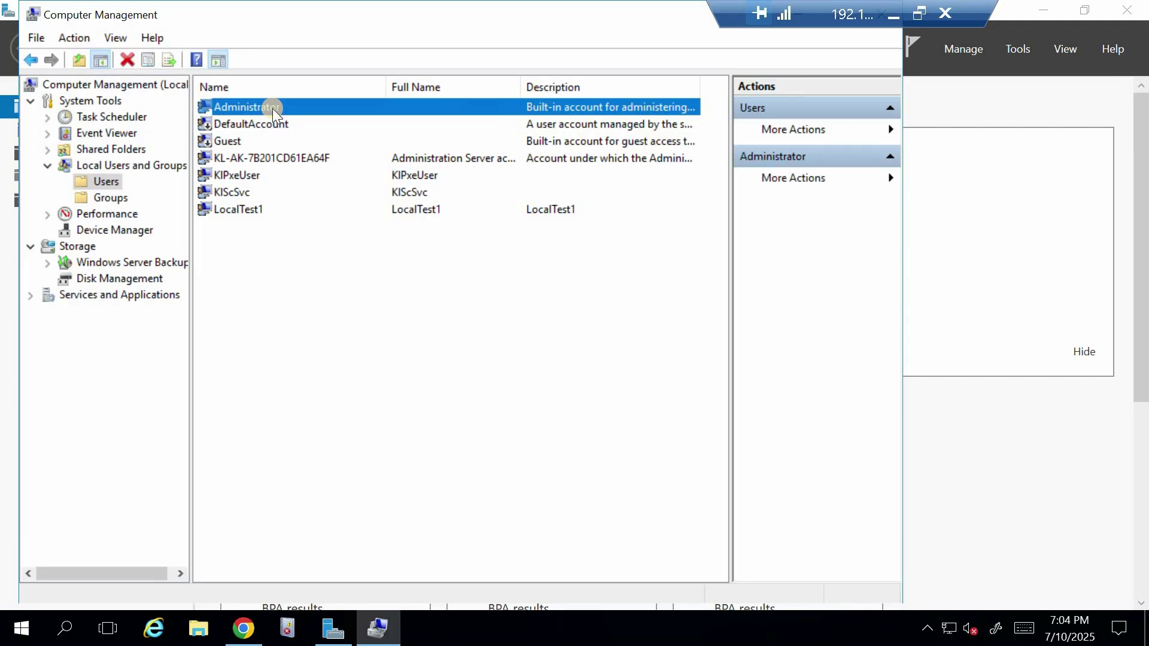
pyautogui.click(259, 209)
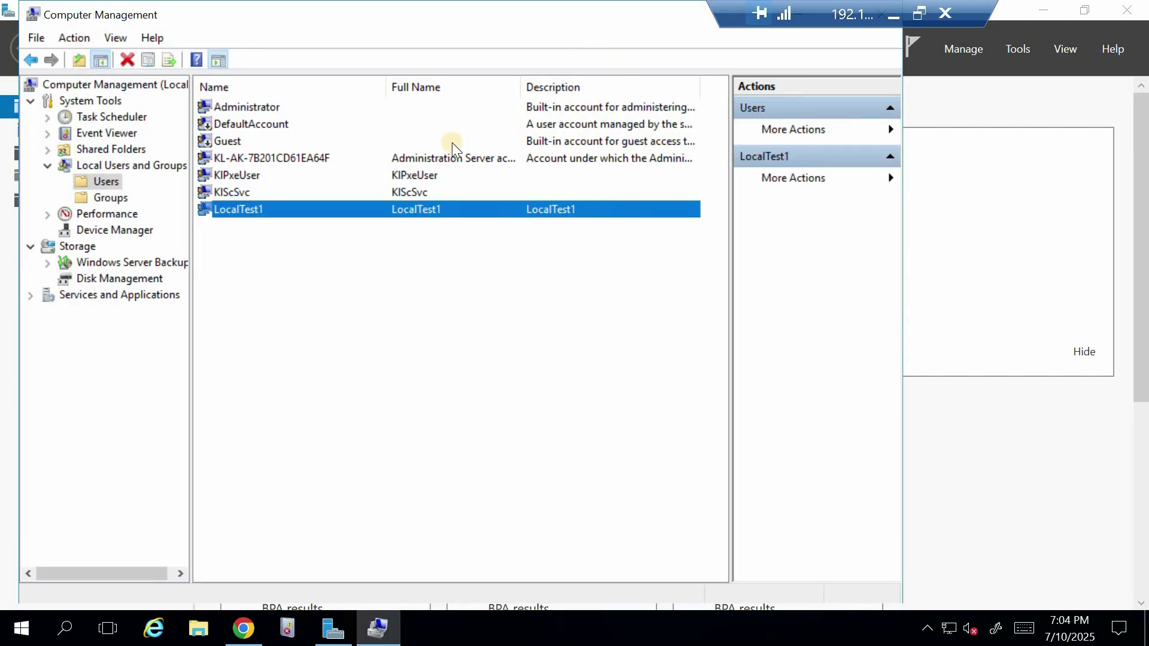
pyautogui.moveTo(394, 15); pyautogui.dragTo(388, 68)
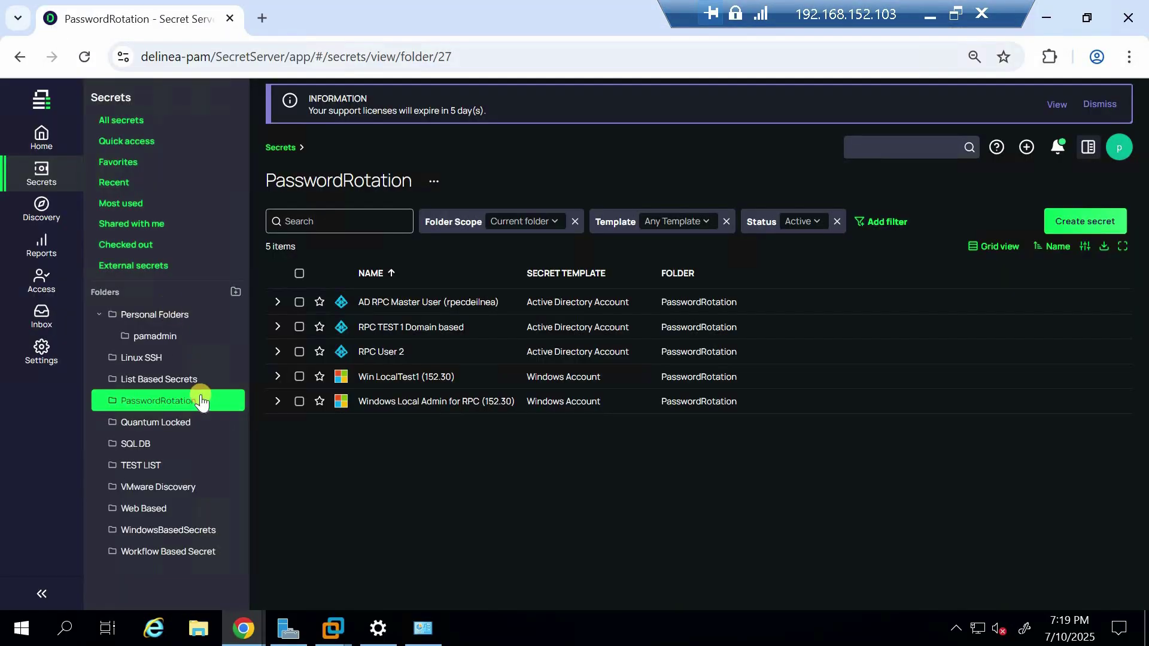
# Step: Open the Win LocalTest1 (152.30) secret in Secret Server, check its username and return to the PasswordRotation folder
pyautogui.click(388, 378)
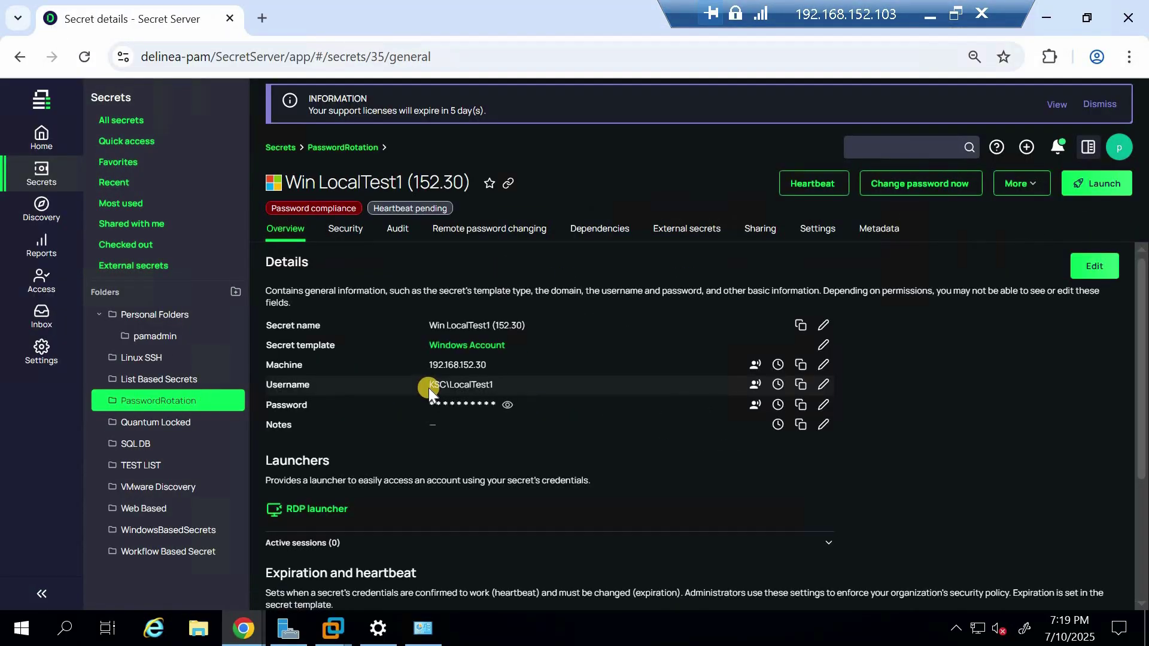
pyautogui.moveTo(430, 385); pyautogui.dragTo(483, 385)
pyautogui.click(476, 382)
pyautogui.click(498, 390)
pyautogui.hotkey('alt', 'Left')
# Step: Open the Windows Local Admin for RPC (152.30) secret, check its username and go back to the PasswordRotation folder
pyautogui.click(405, 402)
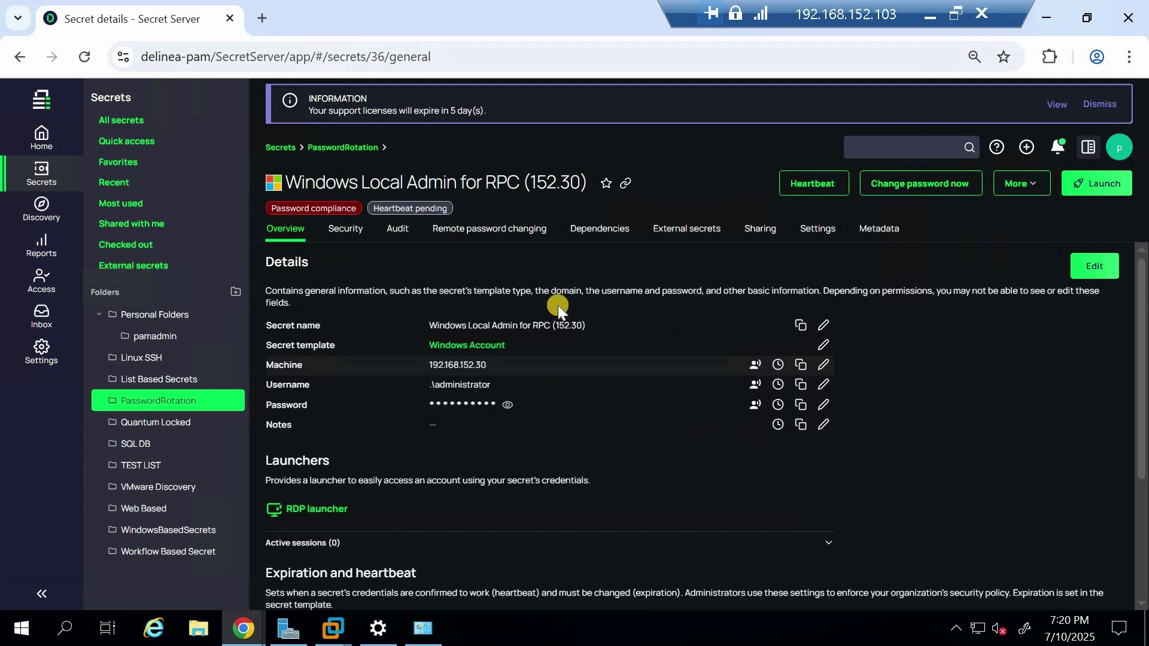
pyautogui.moveTo(431, 385); pyautogui.dragTo(507, 388)
pyautogui.click(370, 404)
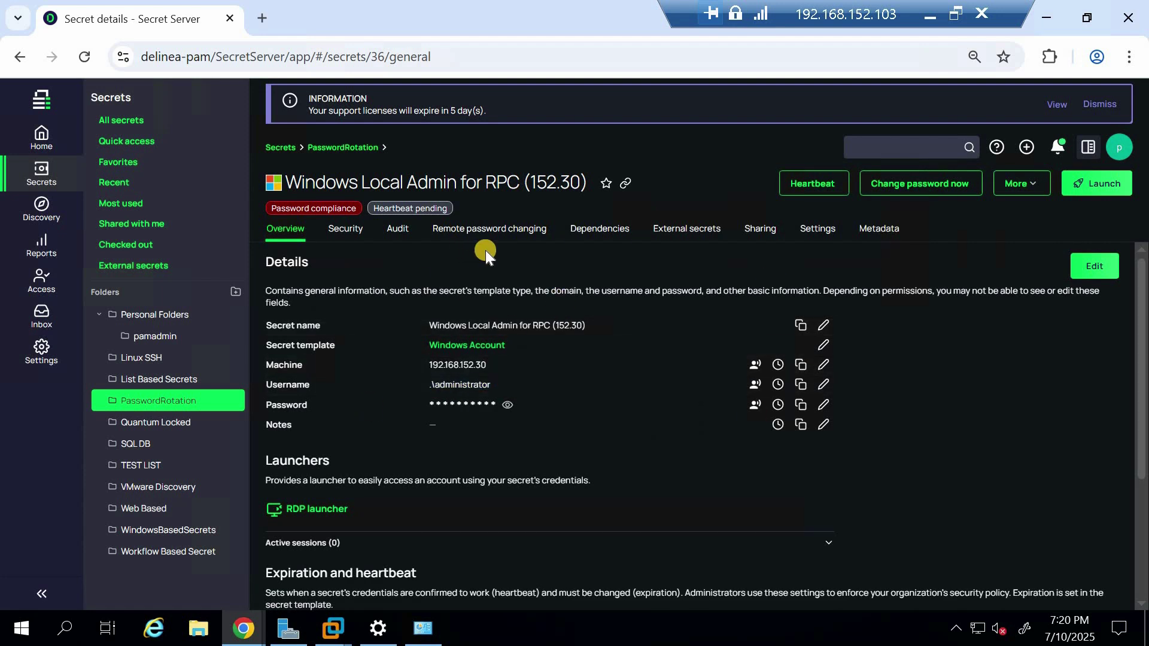
pyautogui.click(157, 405)
# Step: Set Next password to Randomly generated in the remote password changing settings of the Win LocalTest1 (152.30) secret and save
pyautogui.click(403, 375)
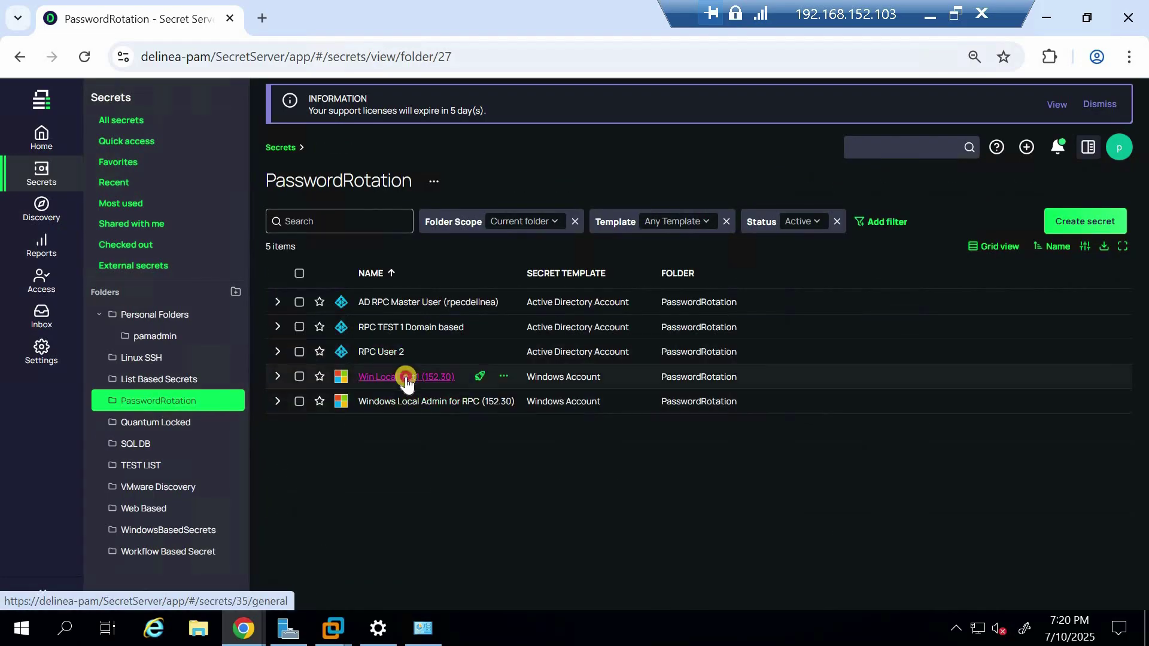
pyautogui.click(514, 234)
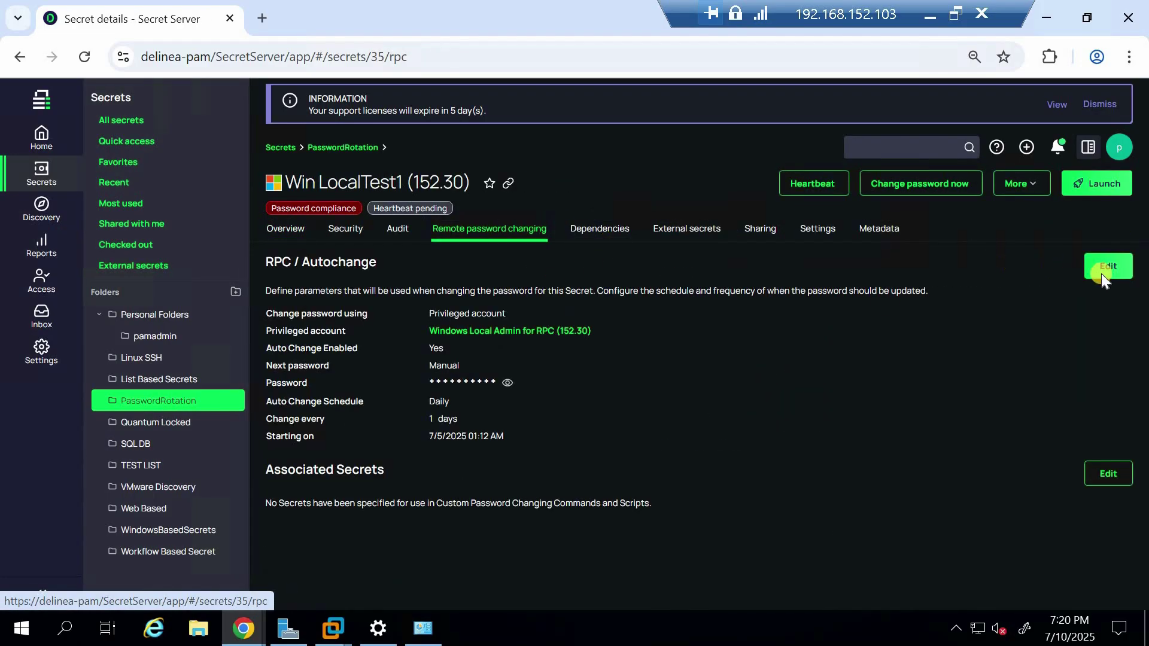
pyautogui.click(1095, 268)
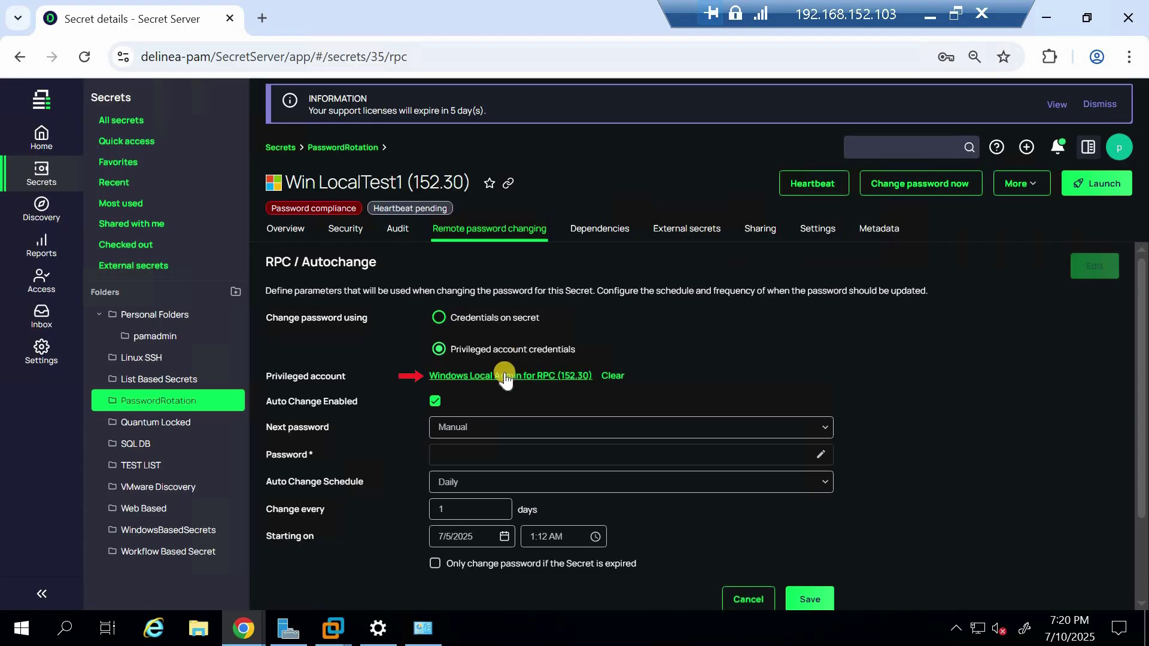
pyautogui.click(529, 373)
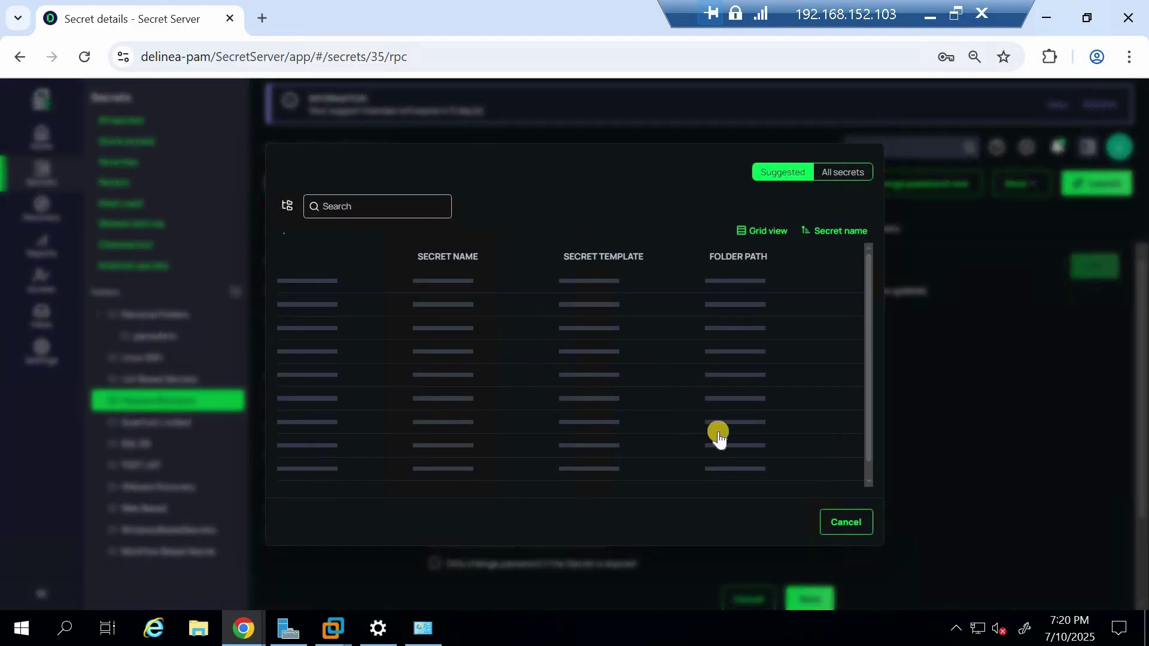
pyautogui.press('Escape')
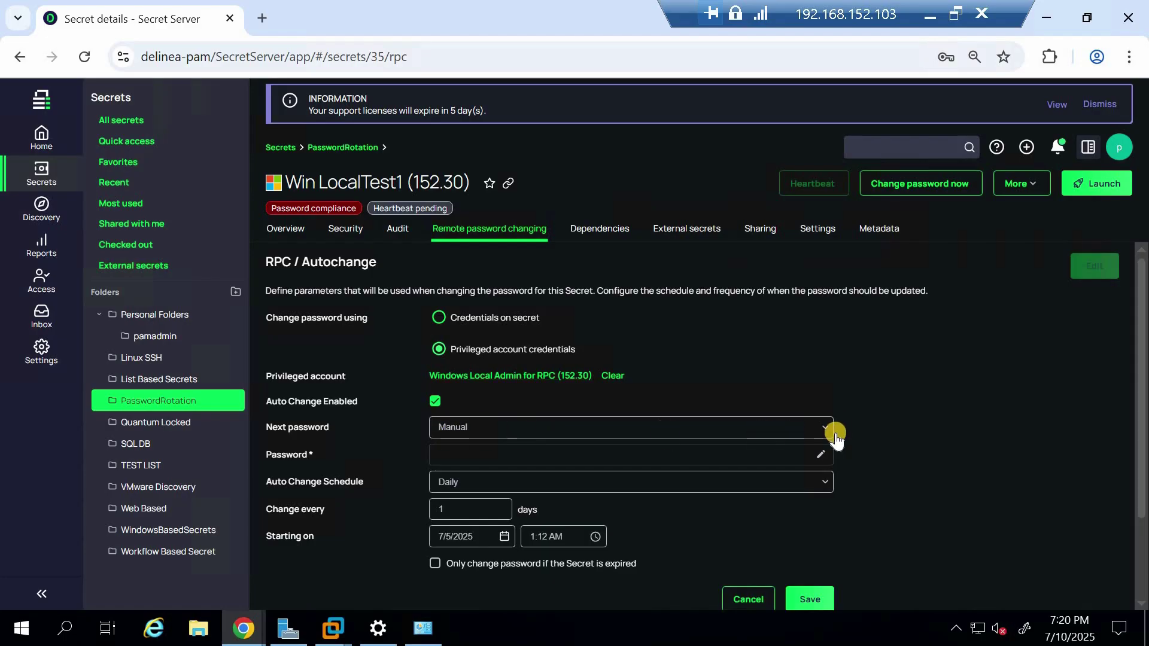
pyautogui.click(817, 429)
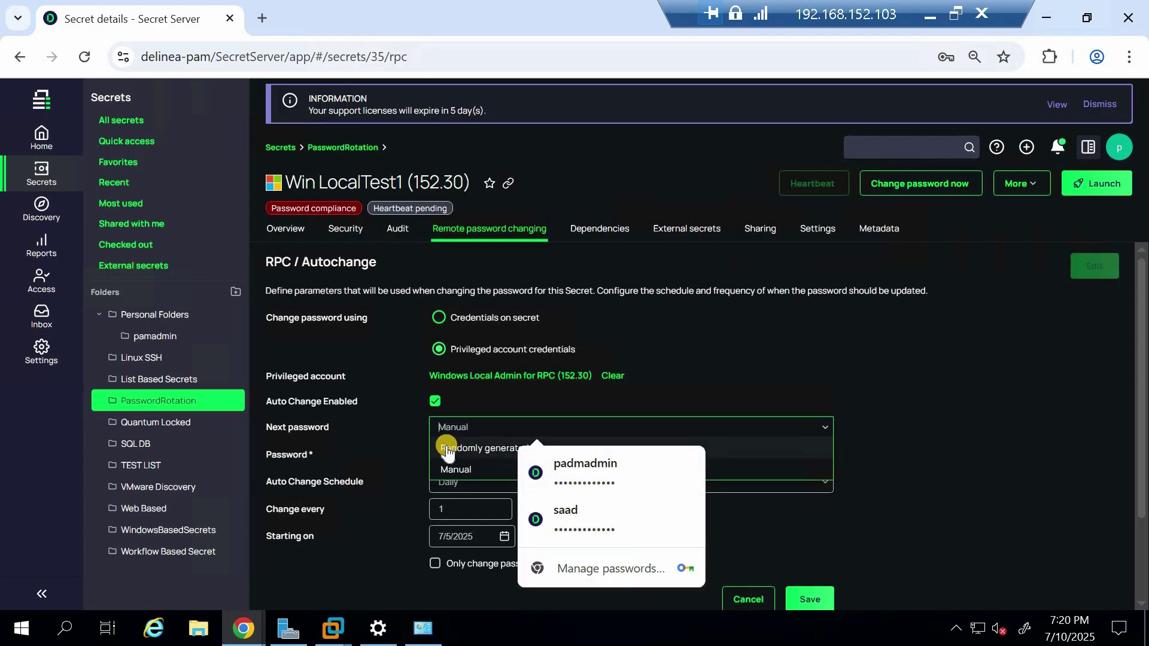
pyautogui.click(447, 449)
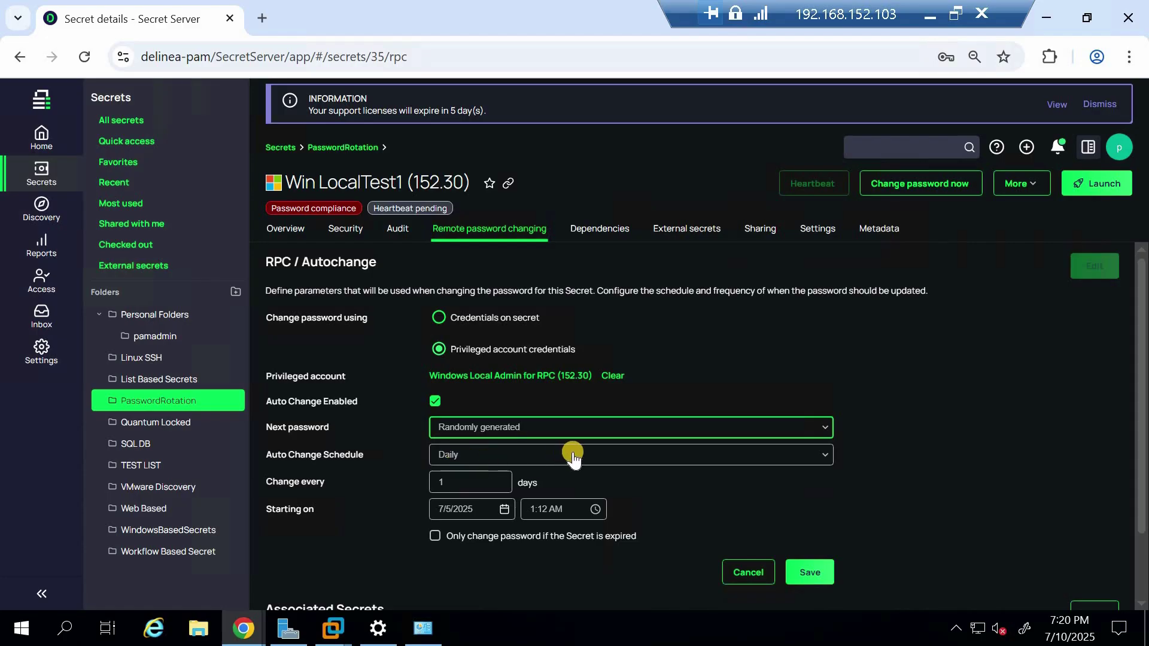
pyautogui.click(813, 575)
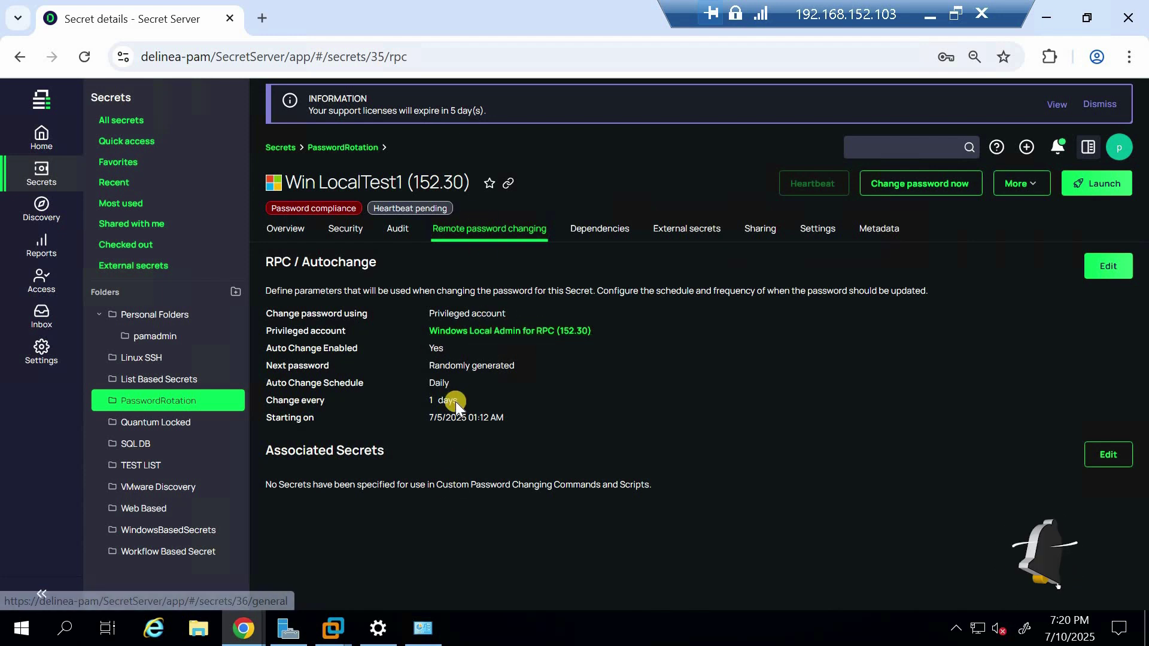
# Step: Start an immediate password change for the Win LocalTest1 secret and check its details and last password status
pyautogui.click(913, 187)
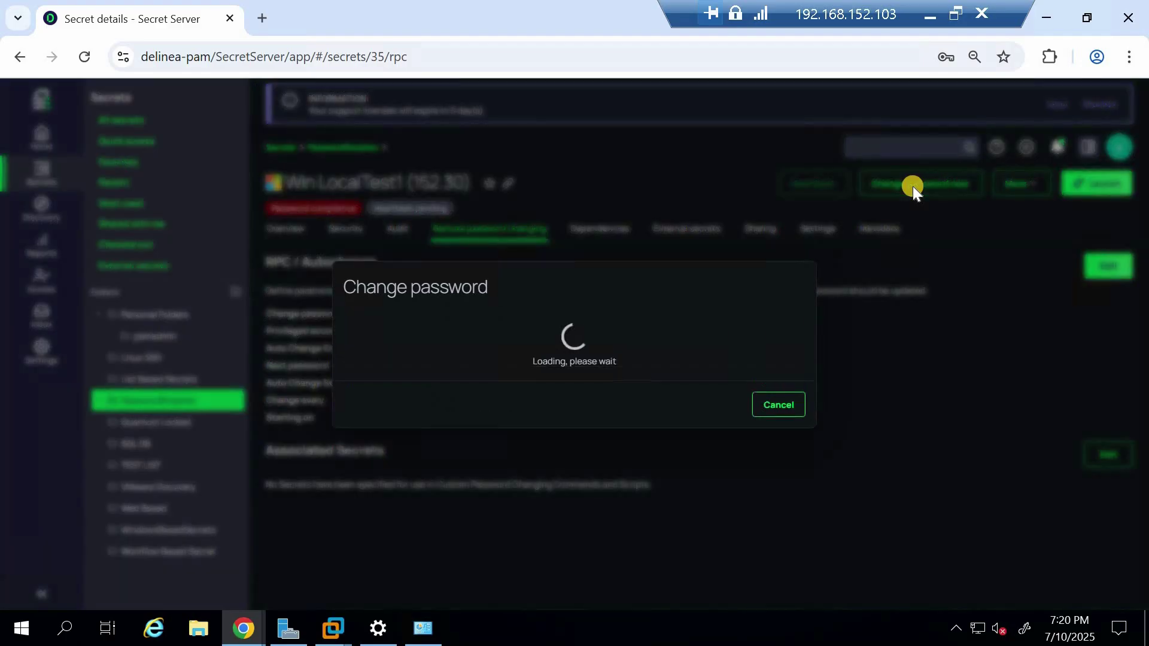
pyautogui.click(765, 421)
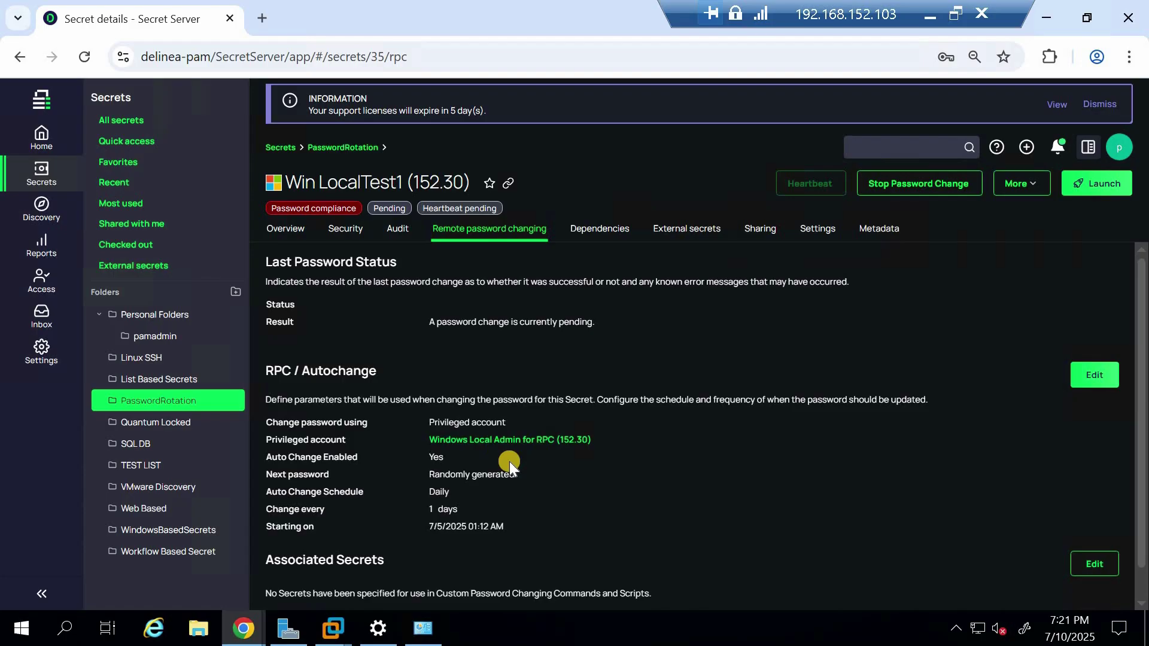
pyautogui.click(284, 235)
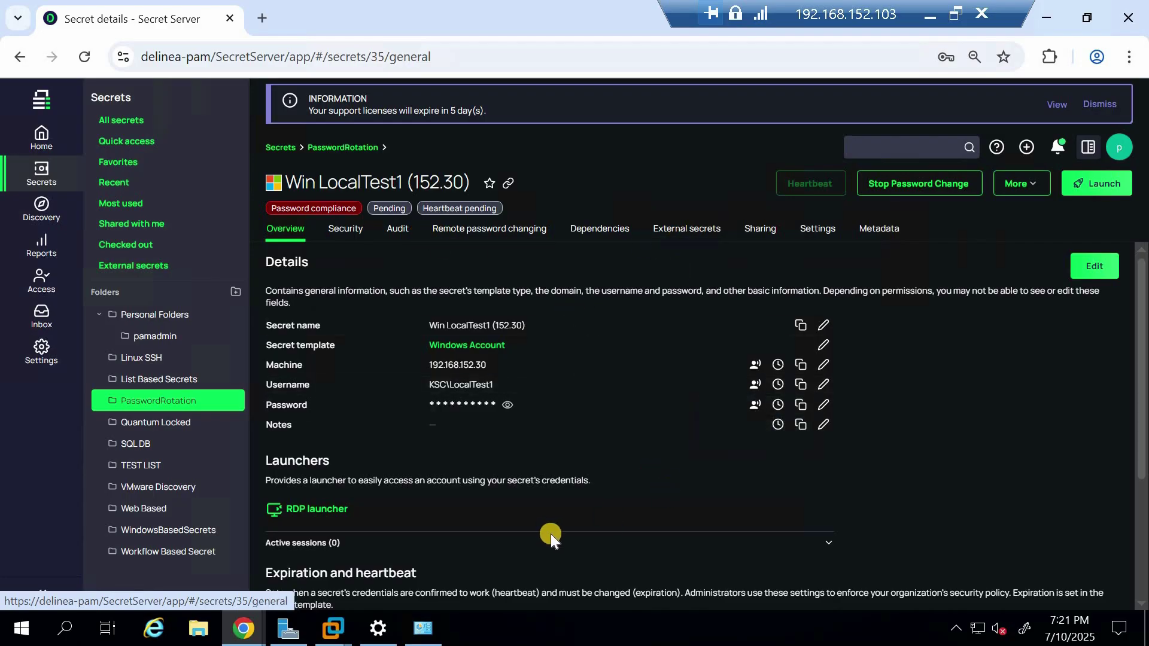
pyautogui.click(489, 232)
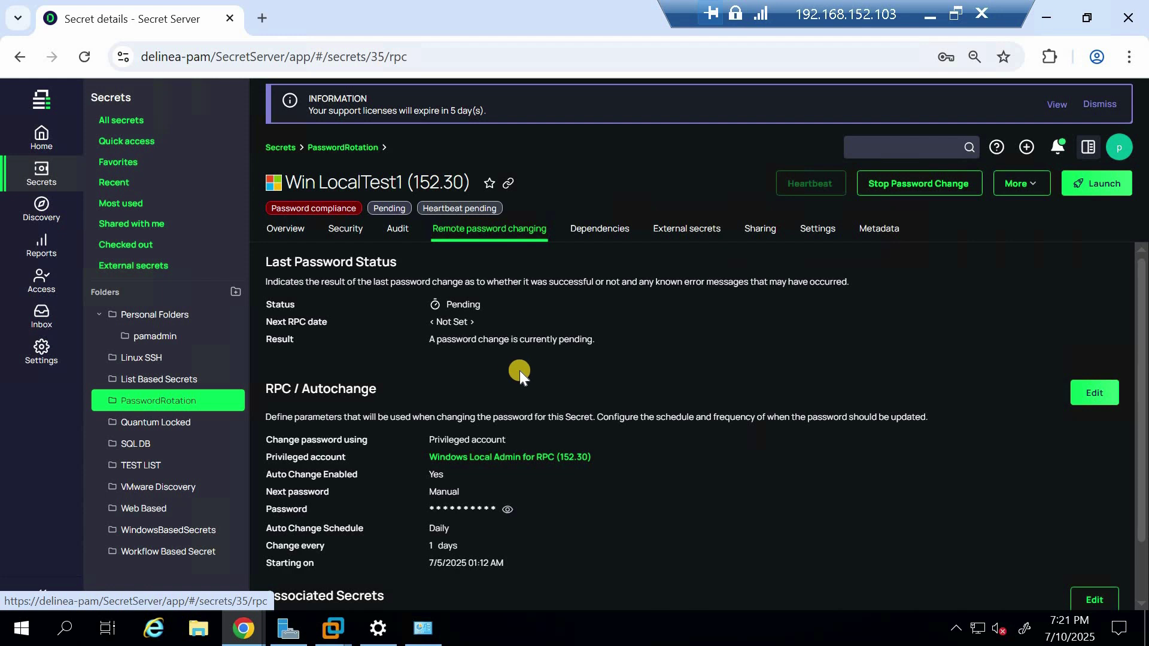
# Step: Find and open the remote password changing Password change log from the settings
pyautogui.click(41, 350)
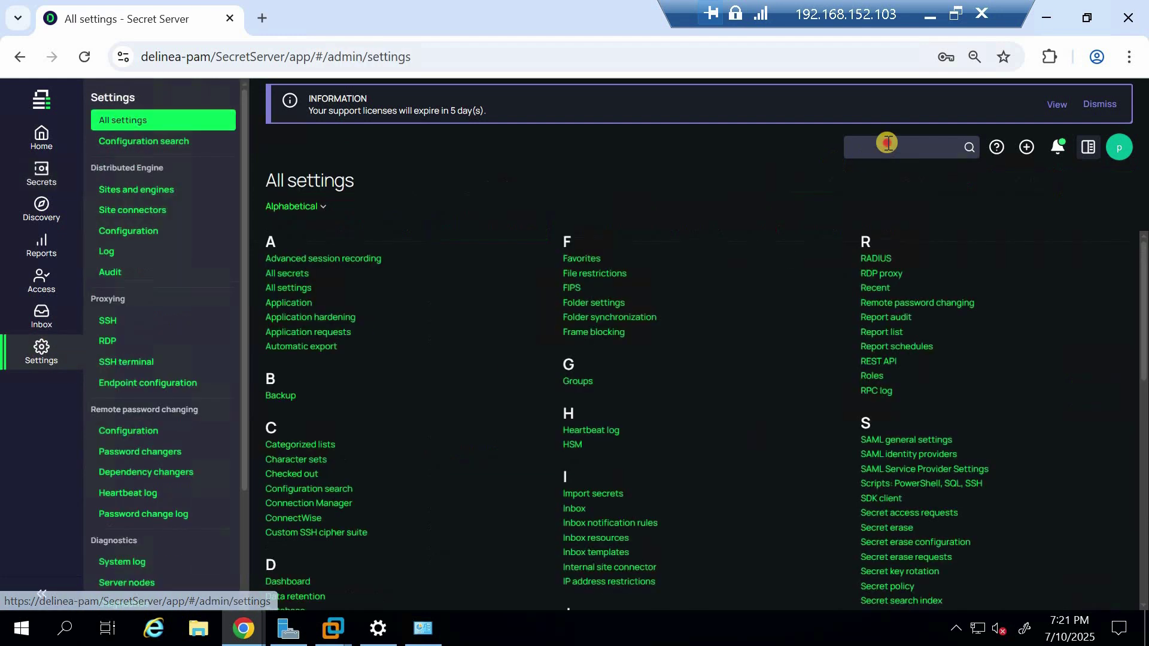
pyautogui.click(887, 142)
pyautogui.click(671, 258)
pyautogui.click(670, 258)
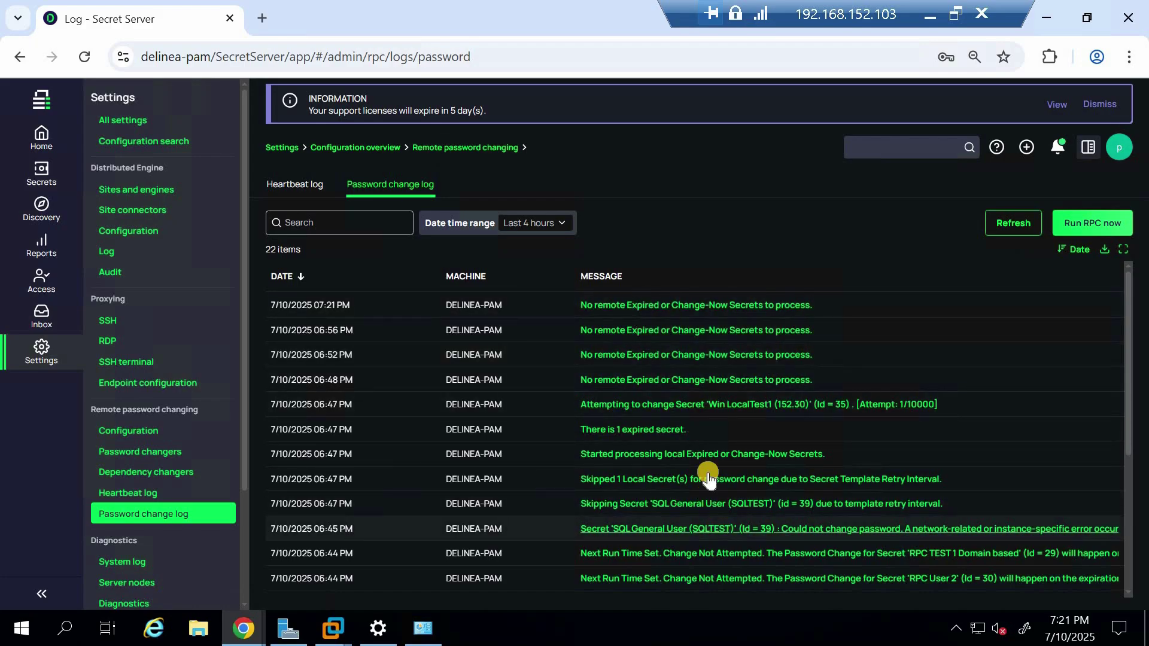
# Step: Read the full 06:45 PM log message for the SQL General User (SQLTEST) secret and return to Win LocalTest1's password status
pyautogui.click(774, 527)
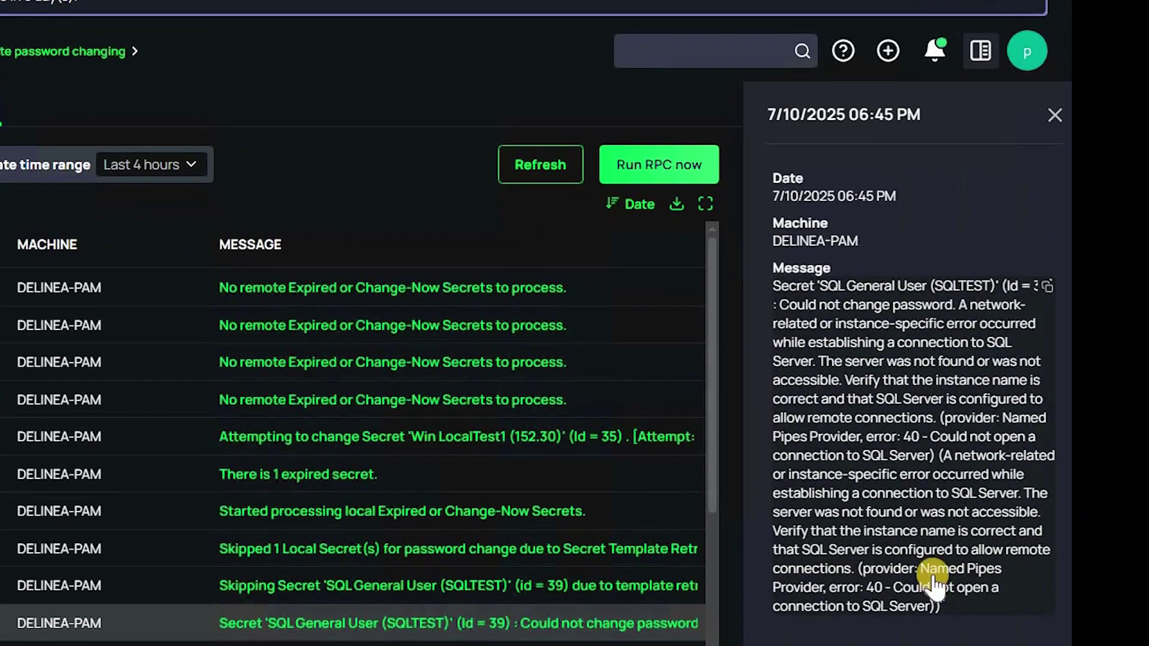
pyautogui.click(1054, 114)
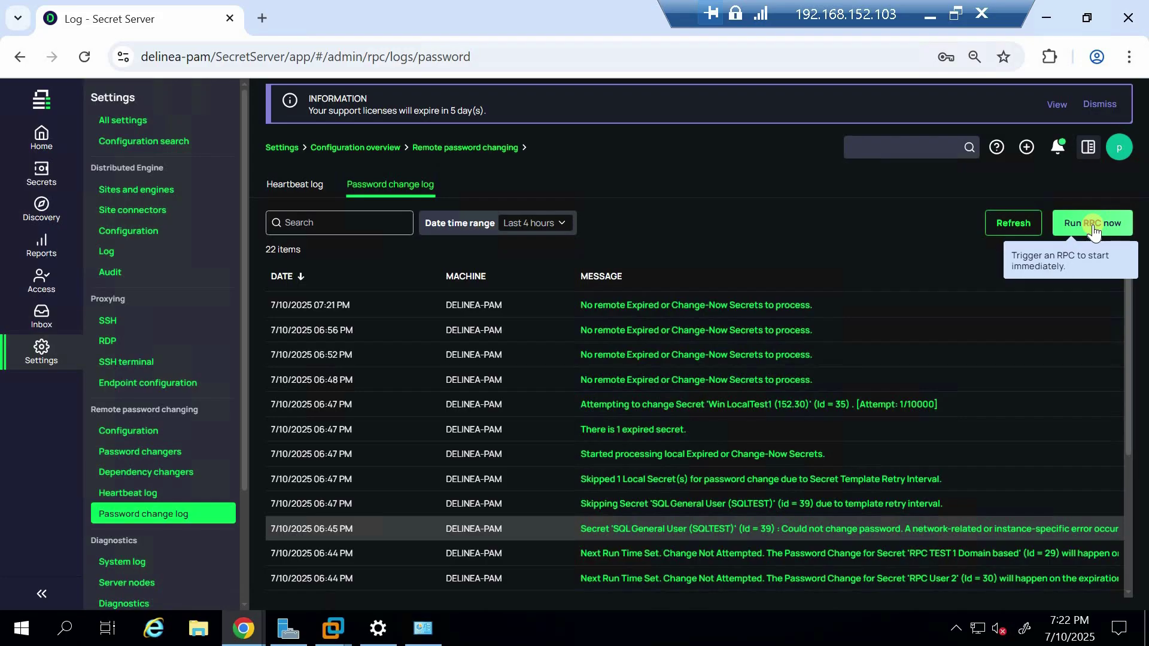
pyautogui.click(557, 334)
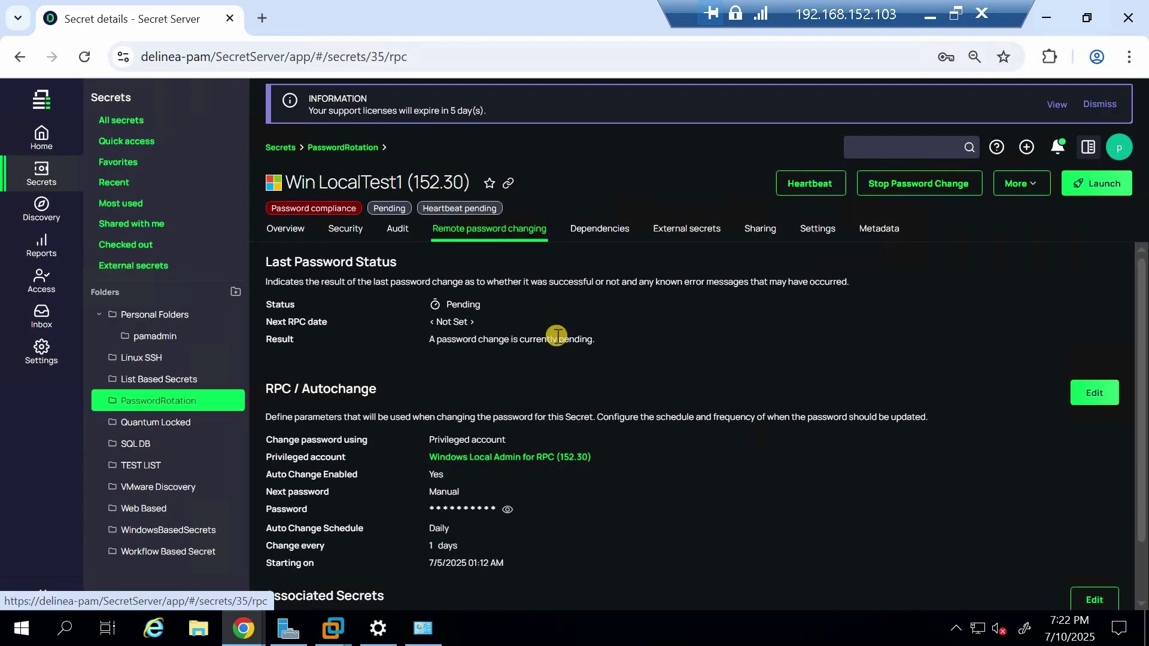